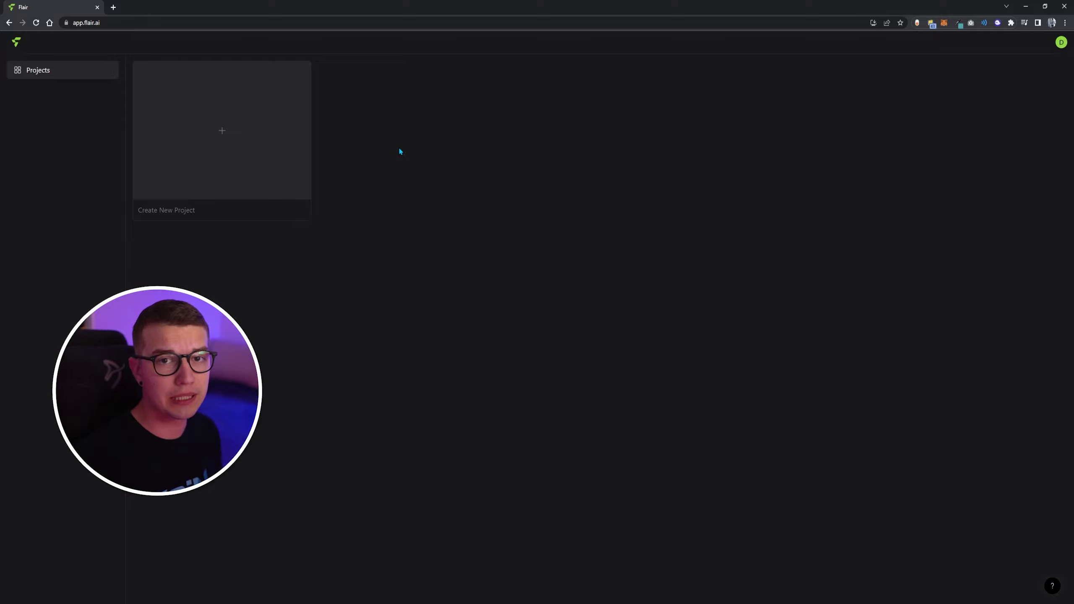
# Start a new project and add the dropper bottle and Stella serum bottle to the canvas.
pyautogui.click(246, 146)
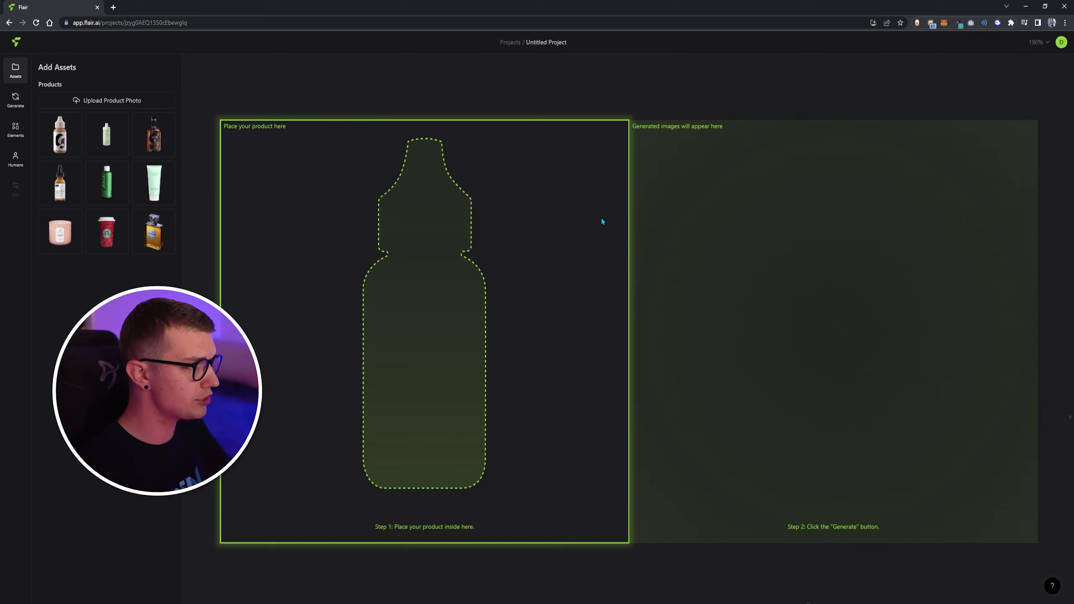
pyautogui.click(60, 143)
pyautogui.click(107, 134)
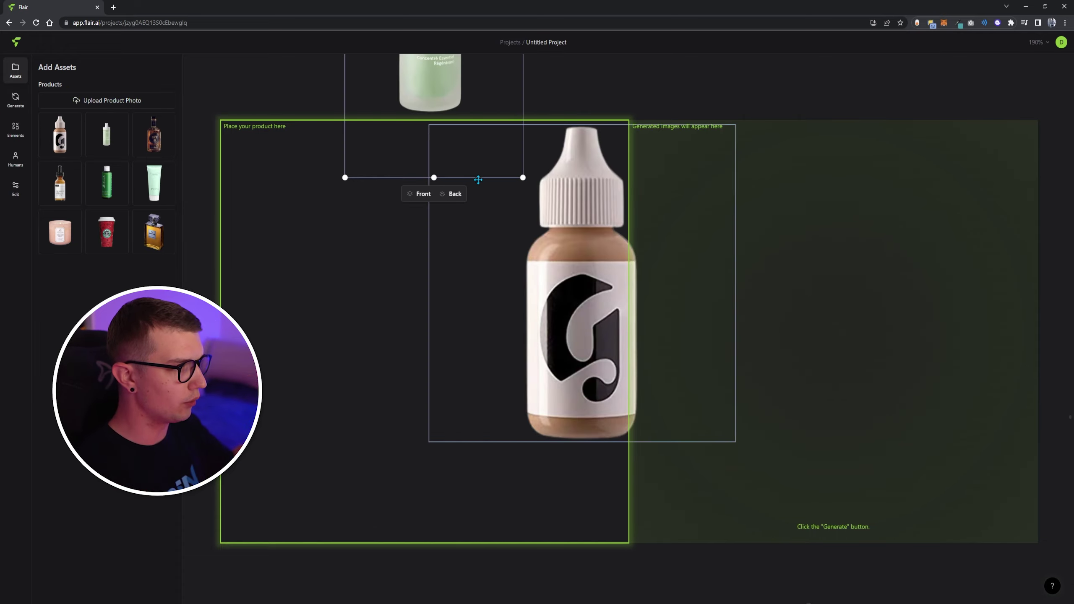
# Centre the dropper bottle in the product area and delete the Stella serum bottle.
pyautogui.moveTo(461, 137); pyautogui.dragTo(459, 432)
pyautogui.click(596, 285)
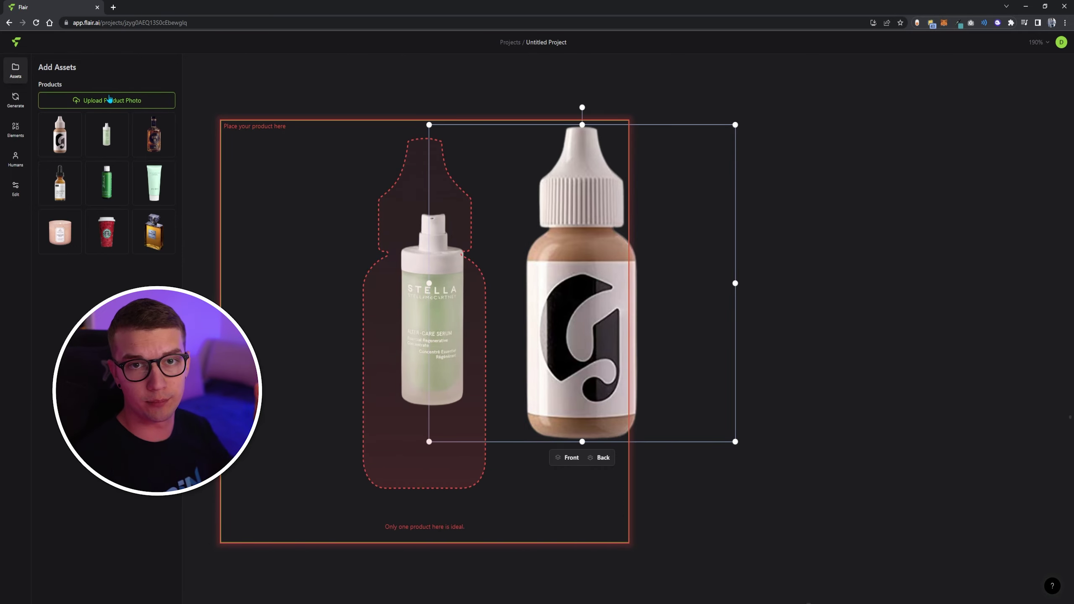
pyautogui.moveTo(583, 318); pyautogui.dragTo(533, 343)
pyautogui.rightClick(535, 320)
pyautogui.press('Escape')
pyautogui.press('Delete')
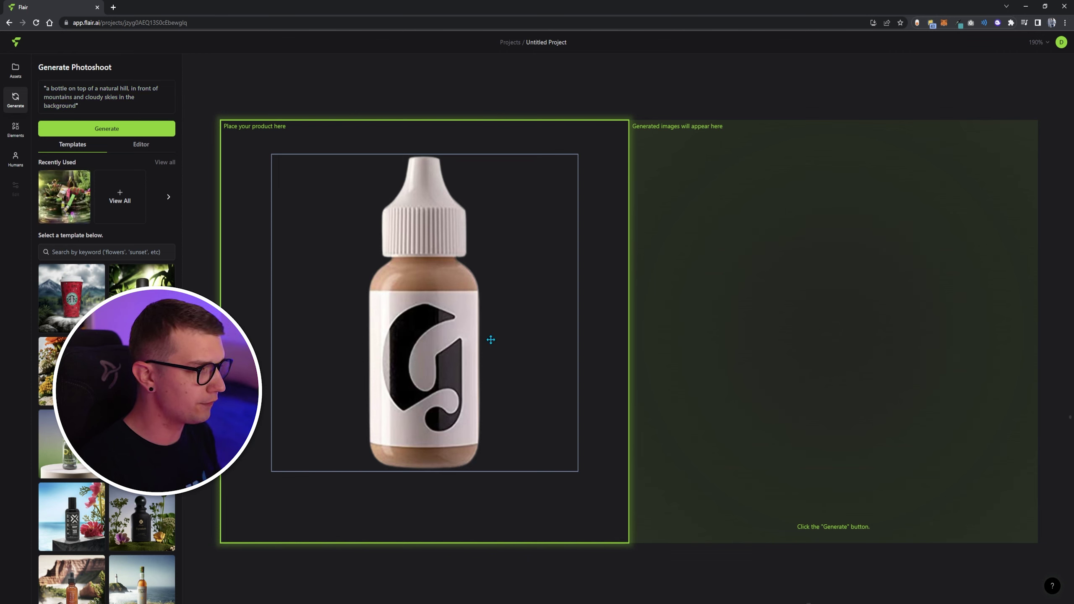
# Deselect the bottle and browse the photoshoot Templates list.
pyautogui.click(489, 339)
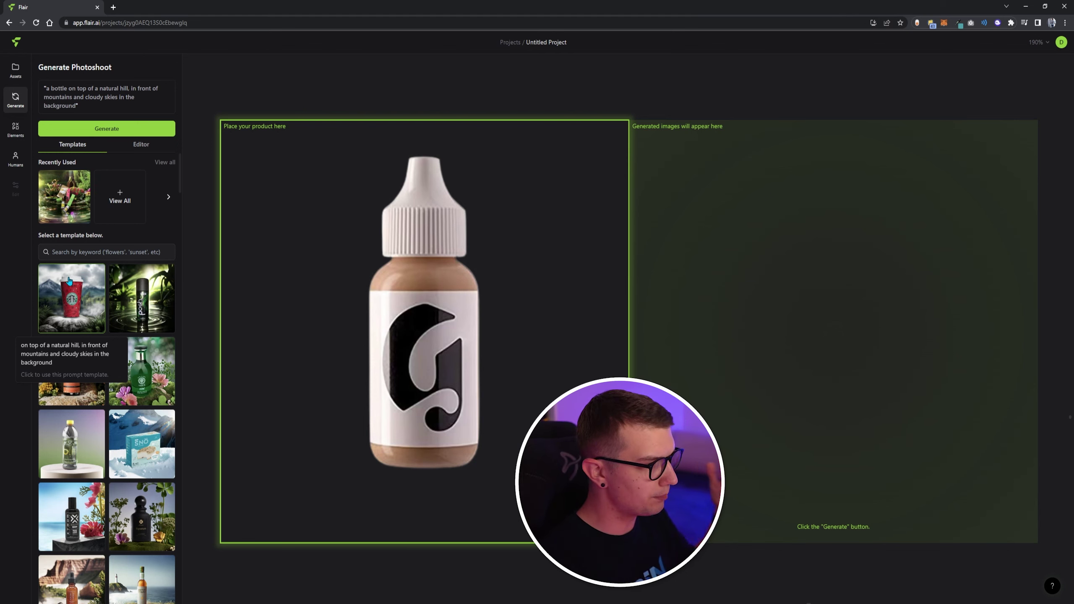
pyautogui.scroll(-6, 69, 282)
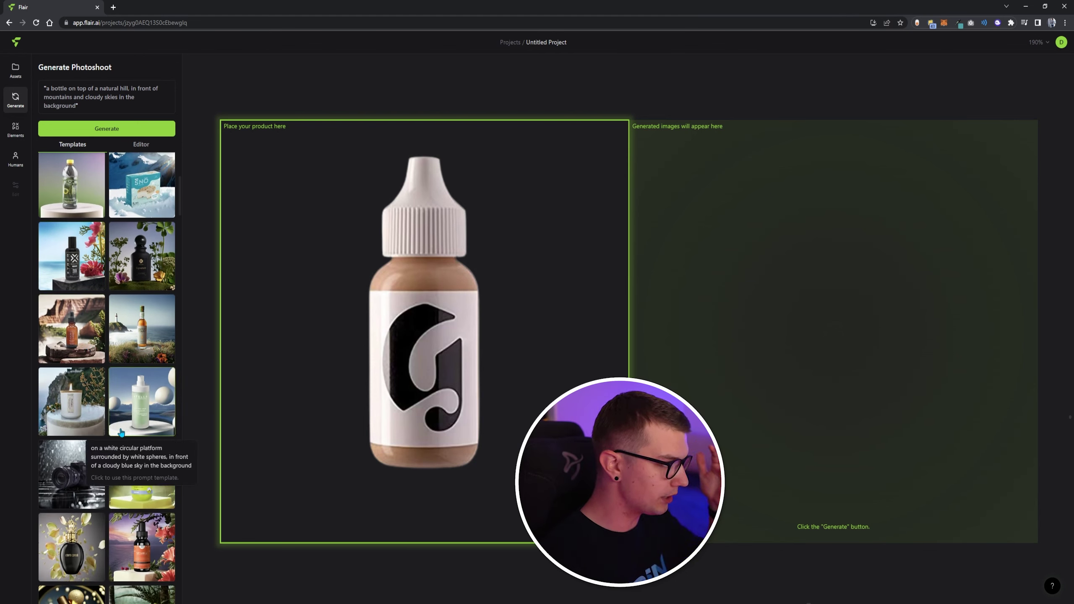
pyautogui.scroll(-2, 106, 415)
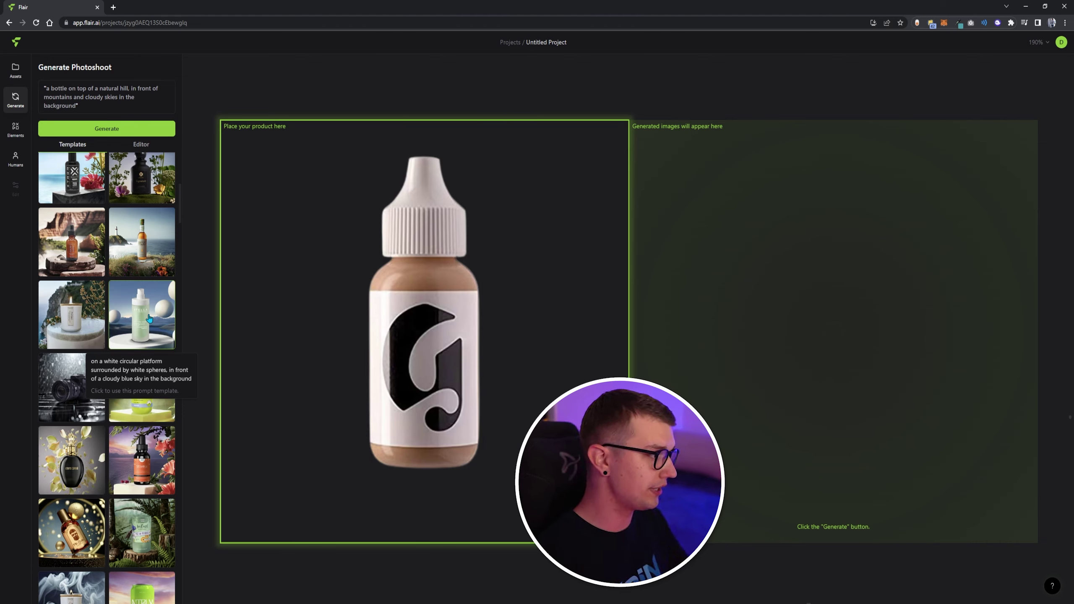
pyautogui.scroll(-6, 150, 331)
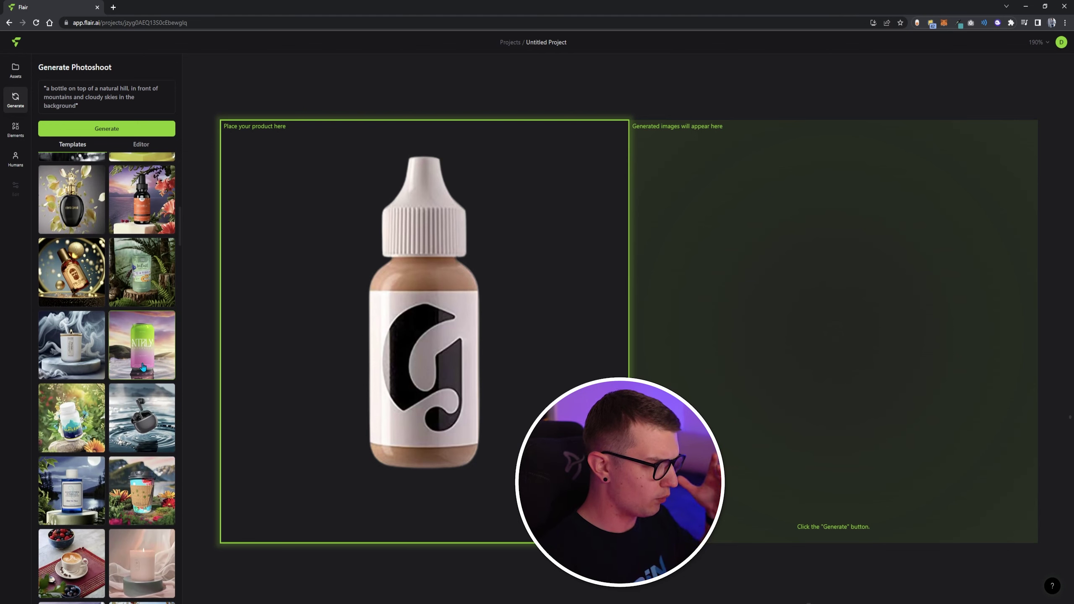
pyautogui.scroll(-1, 143, 367)
pyautogui.scroll(-12, 148, 400)
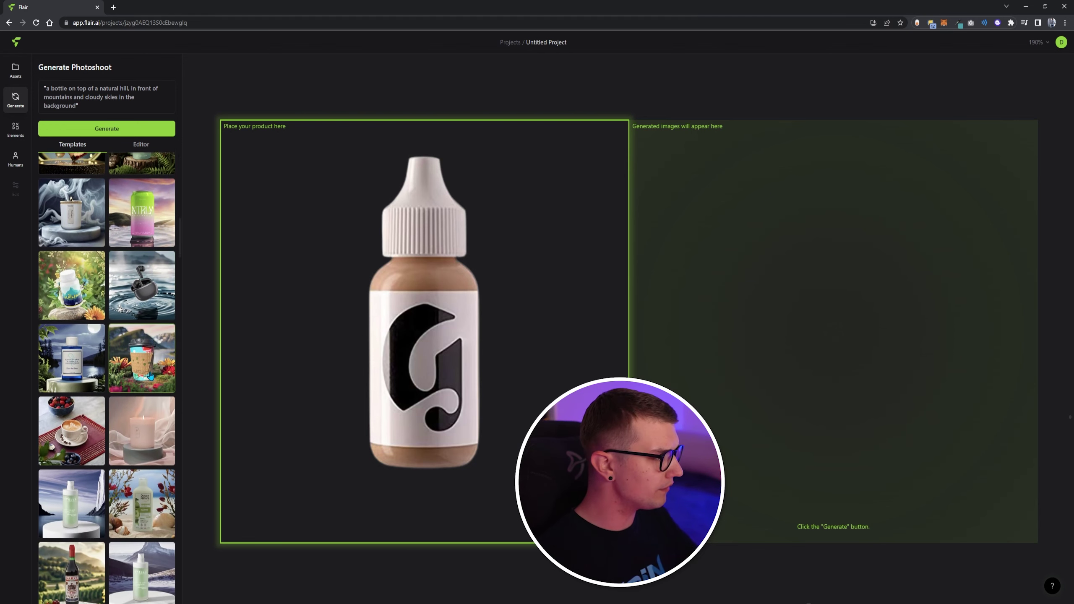
pyautogui.scroll(-10, 141, 407)
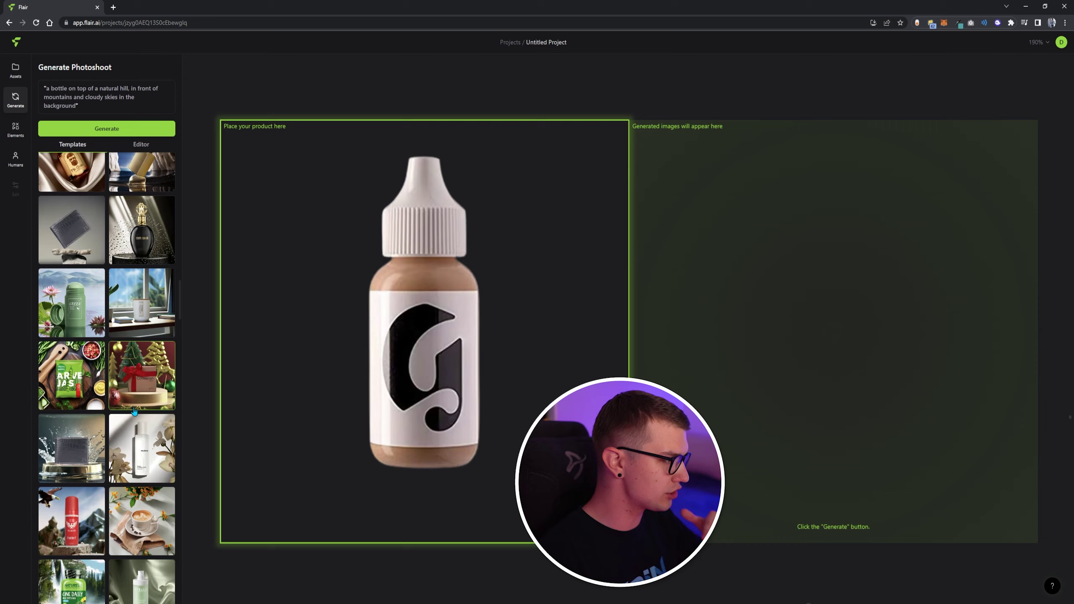
pyautogui.scroll(15, 128, 398)
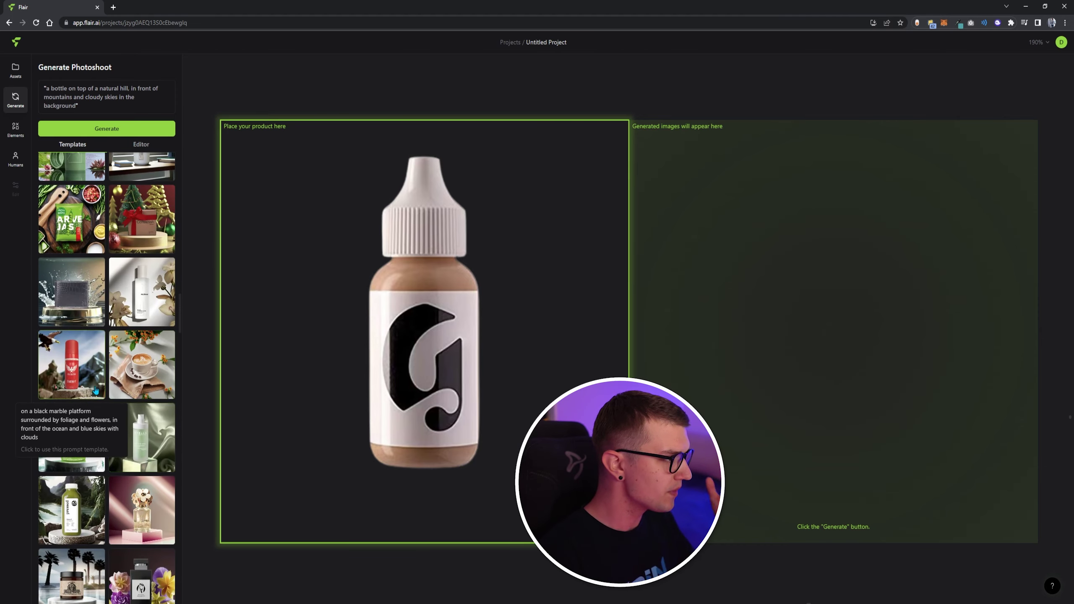
pyautogui.scroll(2, 92, 287)
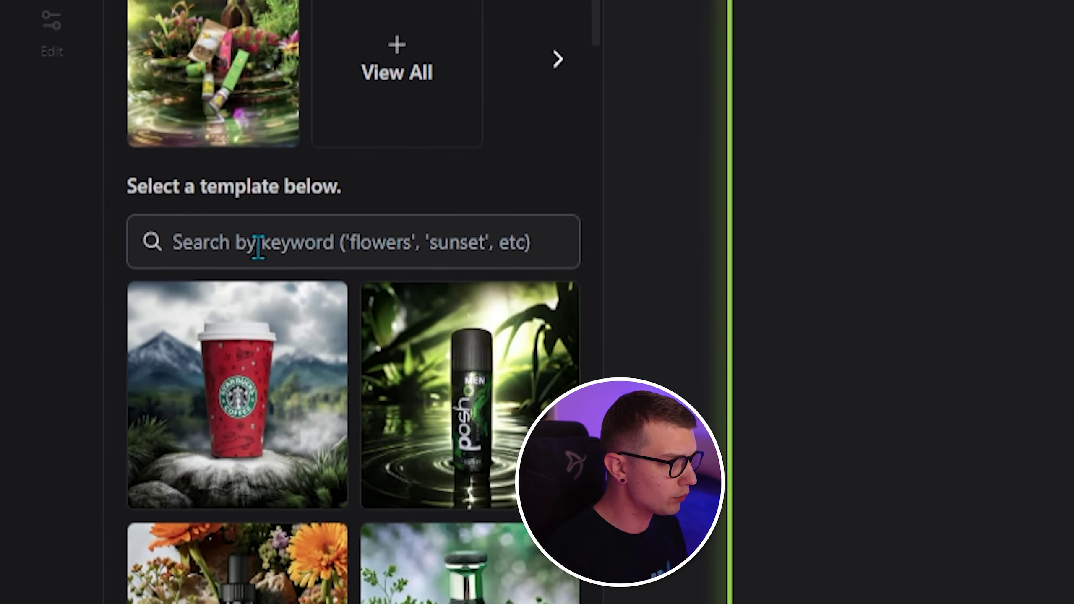
# Search the photoshoot templates by keyword and scroll through the results.
pyautogui.click(77, 252)
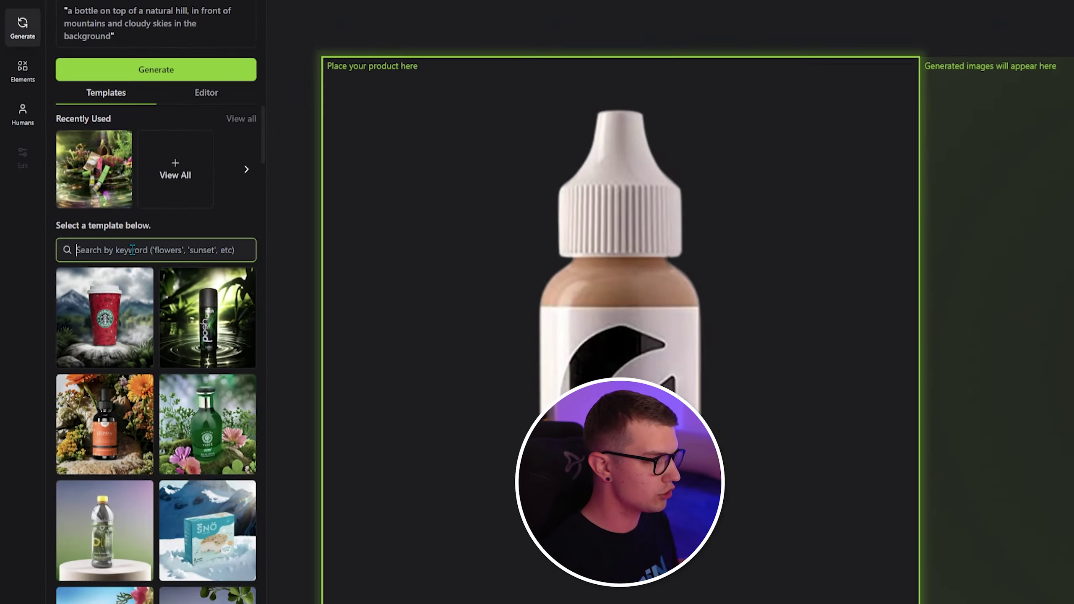
pyautogui.scroll(-3, 125, 381)
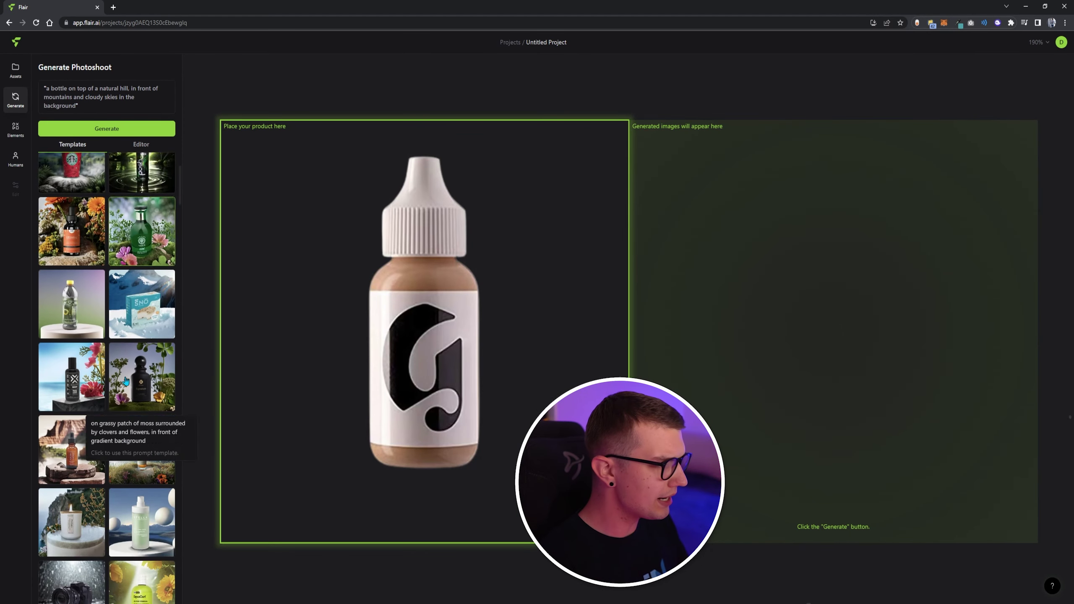
pyautogui.scroll(-10, 125, 381)
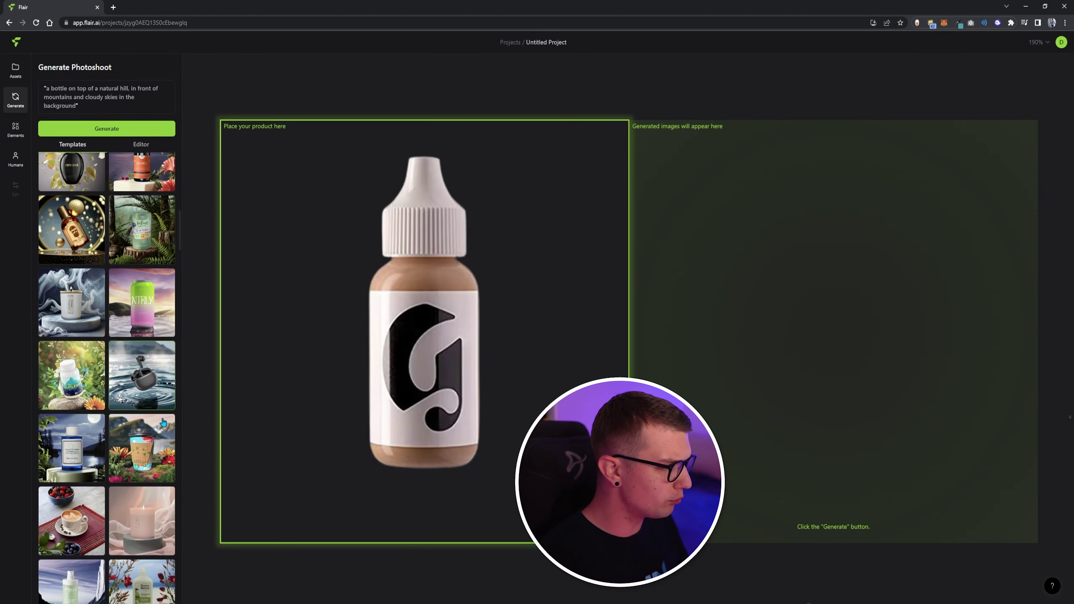
pyautogui.scroll(-3, 164, 381)
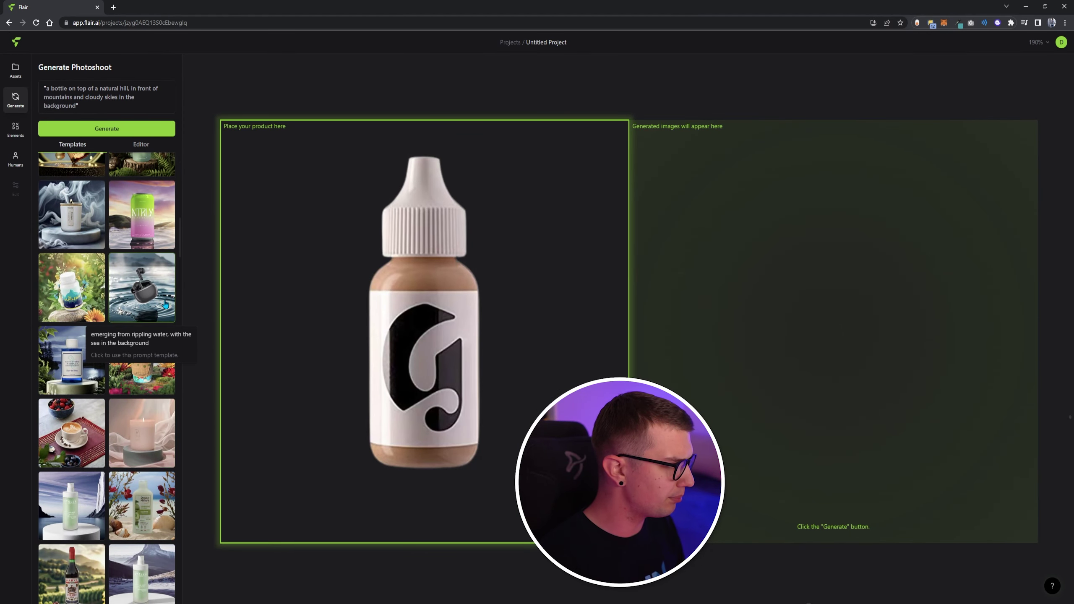
# Apply the moonlit-lake rock template and generate the first photoshoot image.
pyautogui.click(88, 365)
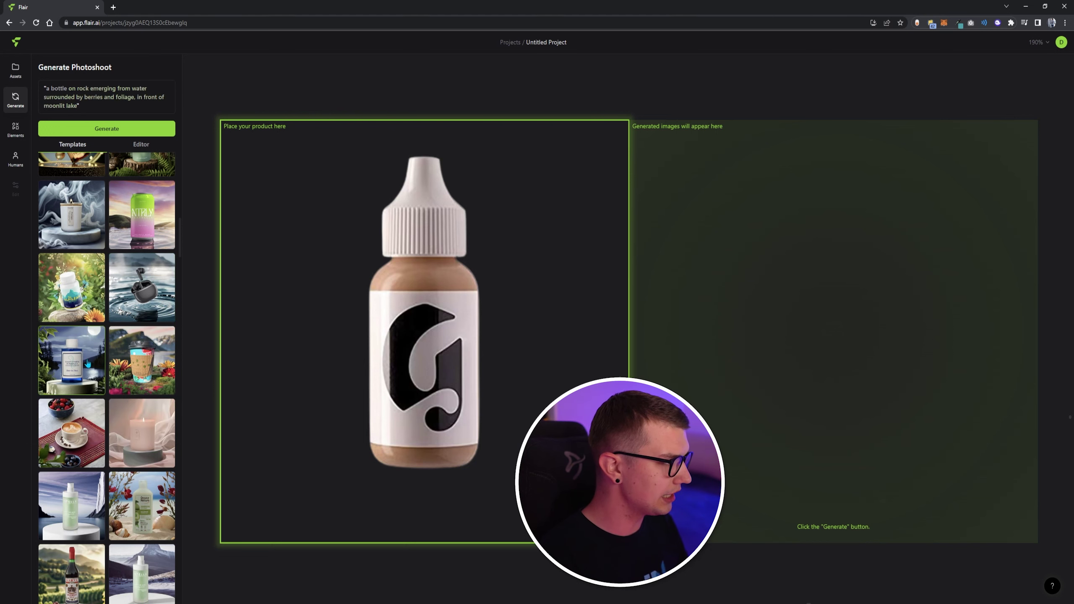
pyautogui.click(100, 130)
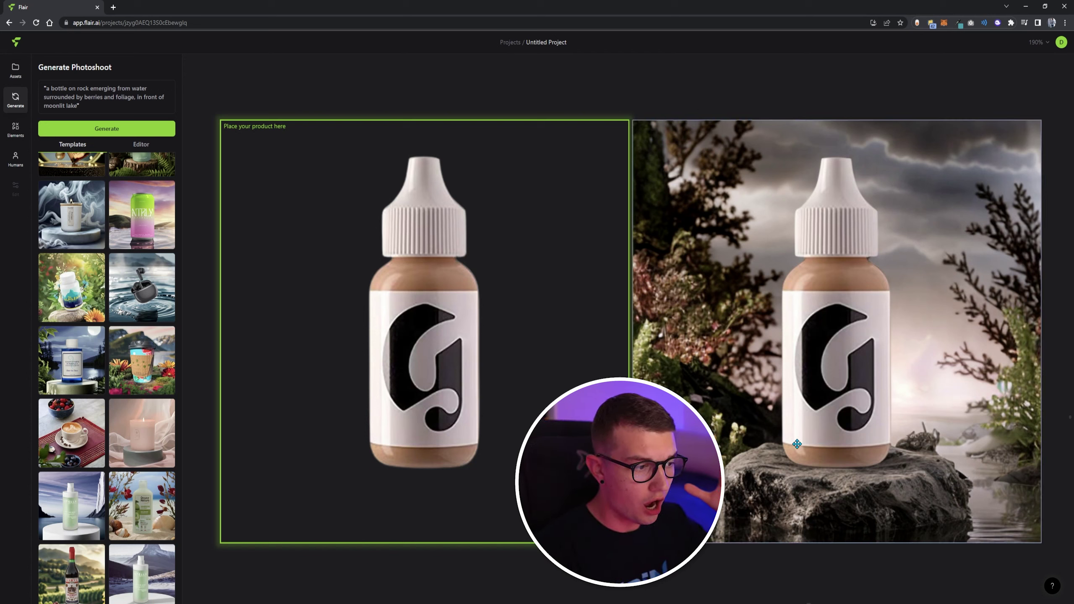
pyautogui.click(737, 290)
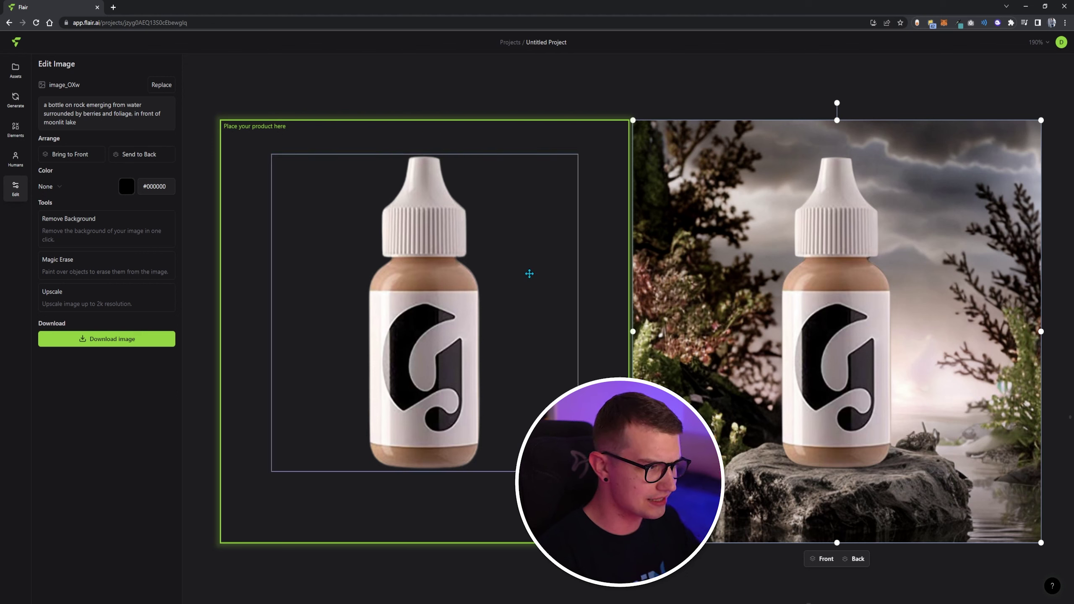
pyautogui.click(436, 358)
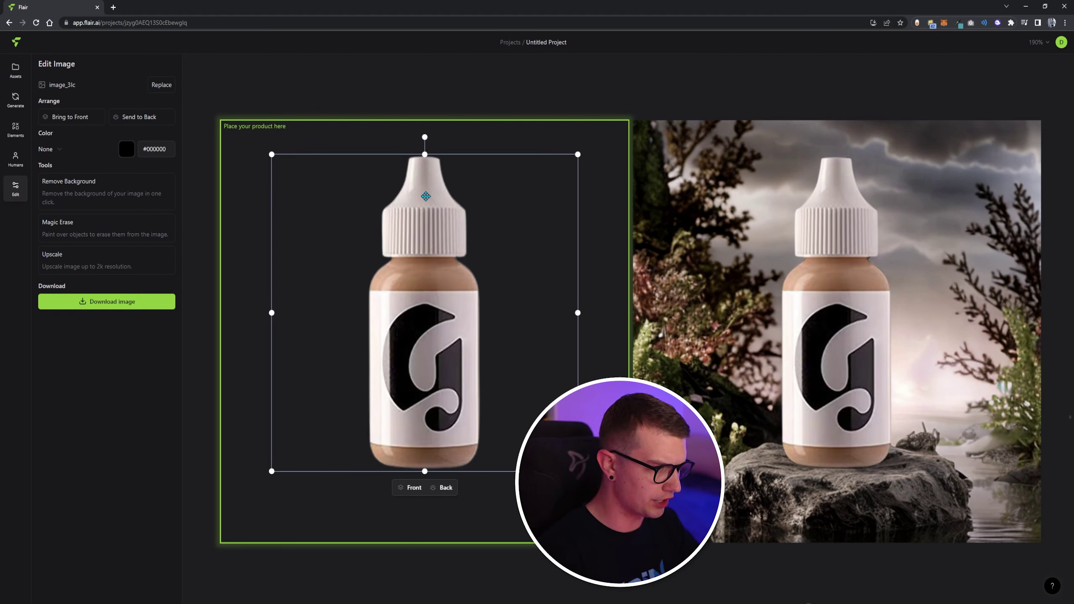
pyautogui.click(824, 195)
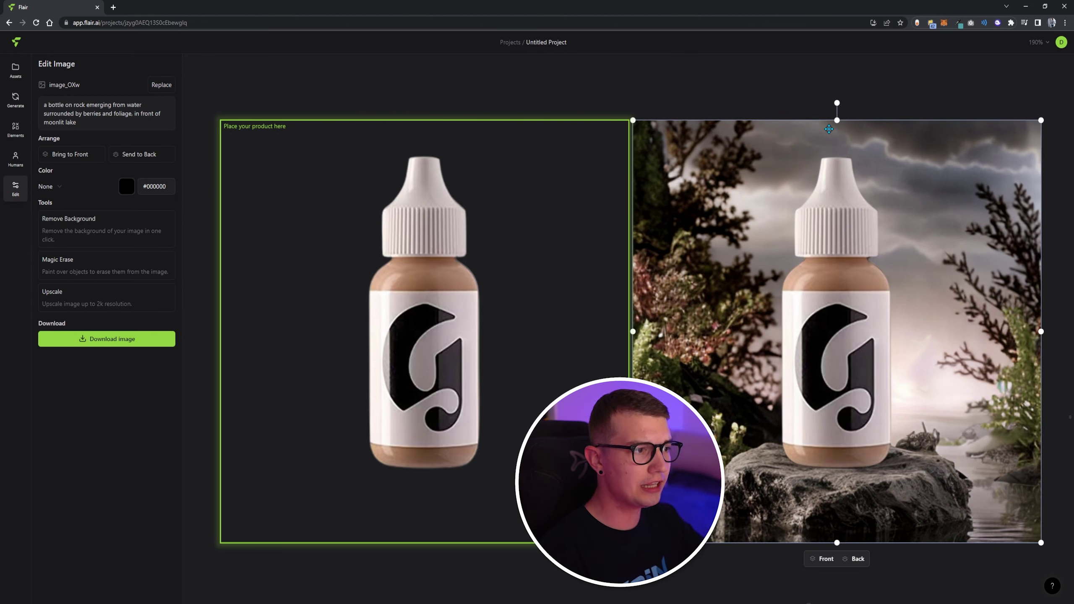
pyautogui.press('Escape')
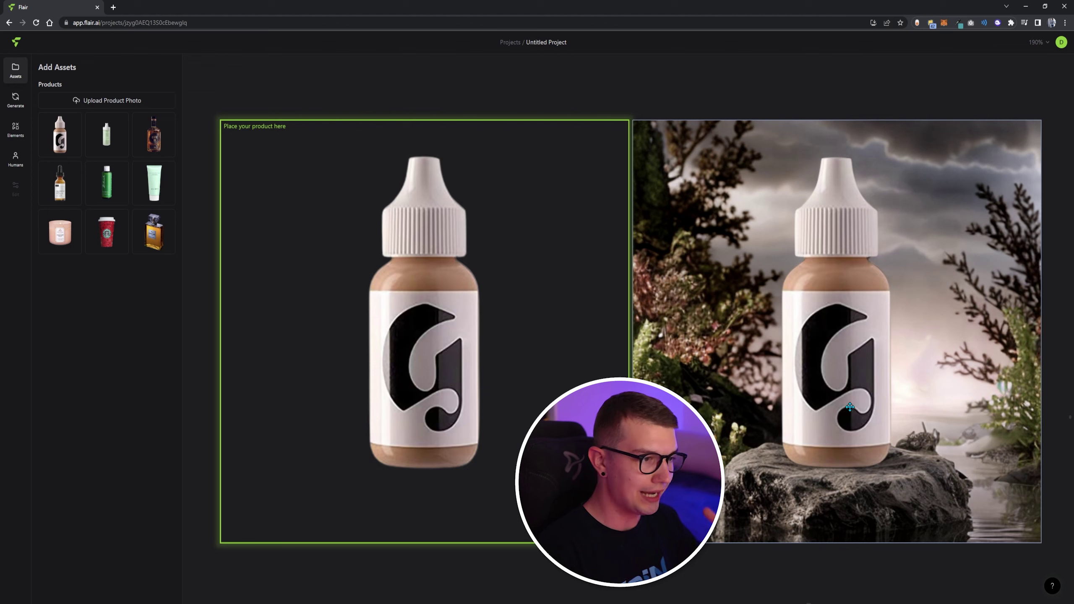
pyautogui.click(153, 186)
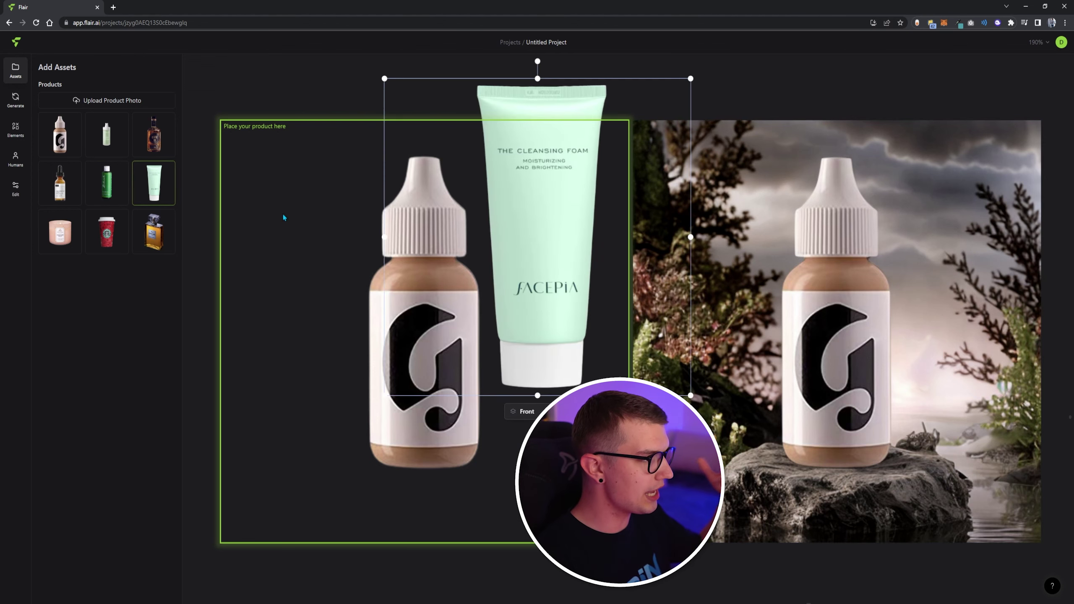
pyautogui.moveTo(540, 331); pyautogui.dragTo(459, 331)
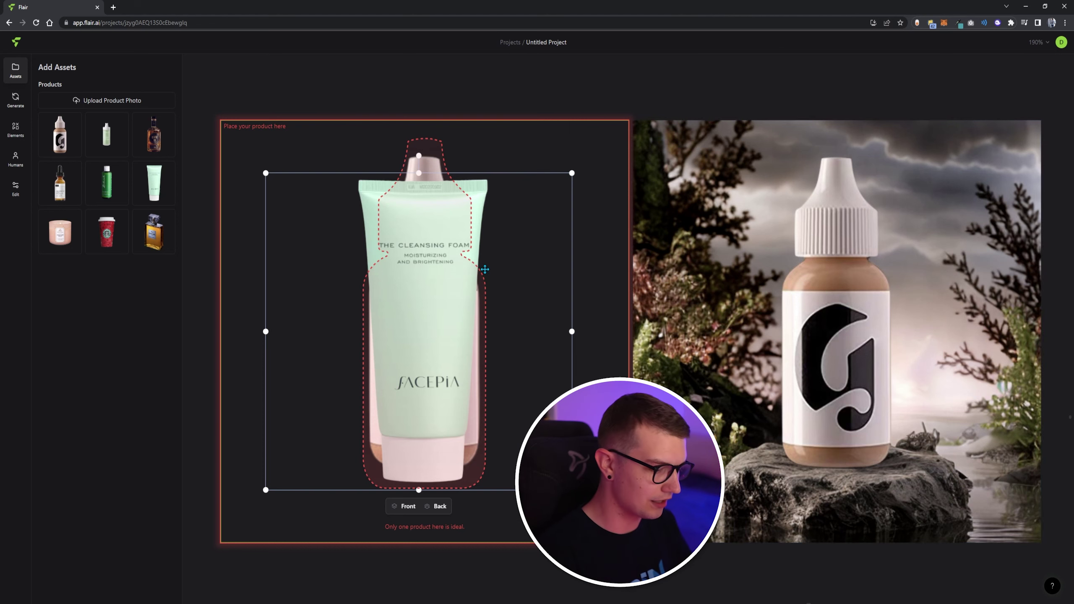
pyautogui.press('Delete')
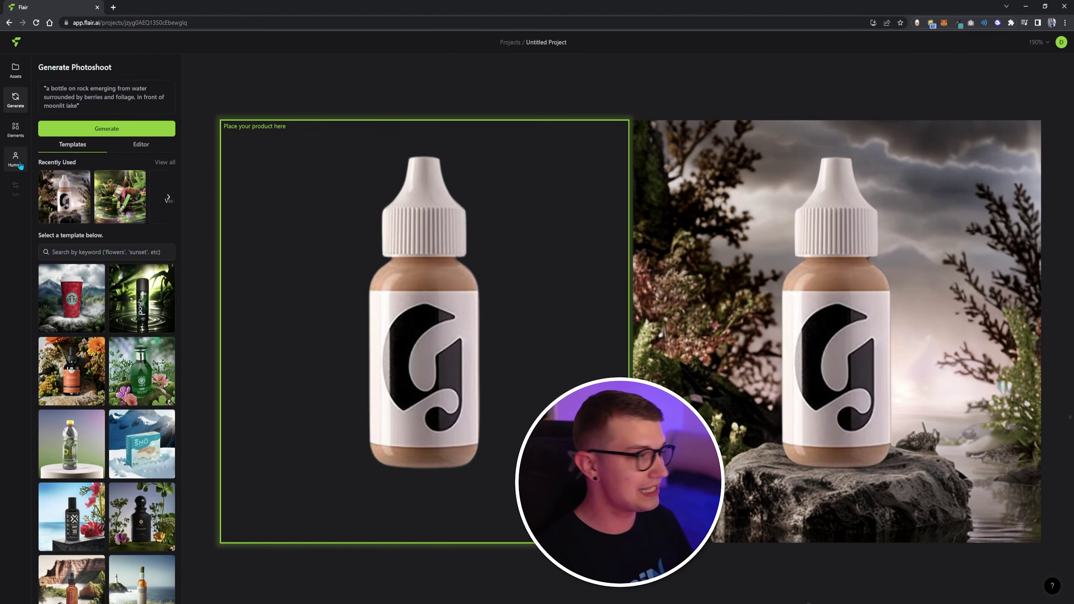
# Add the first hand model to the canvas, then delete it.
pyautogui.click(20, 160)
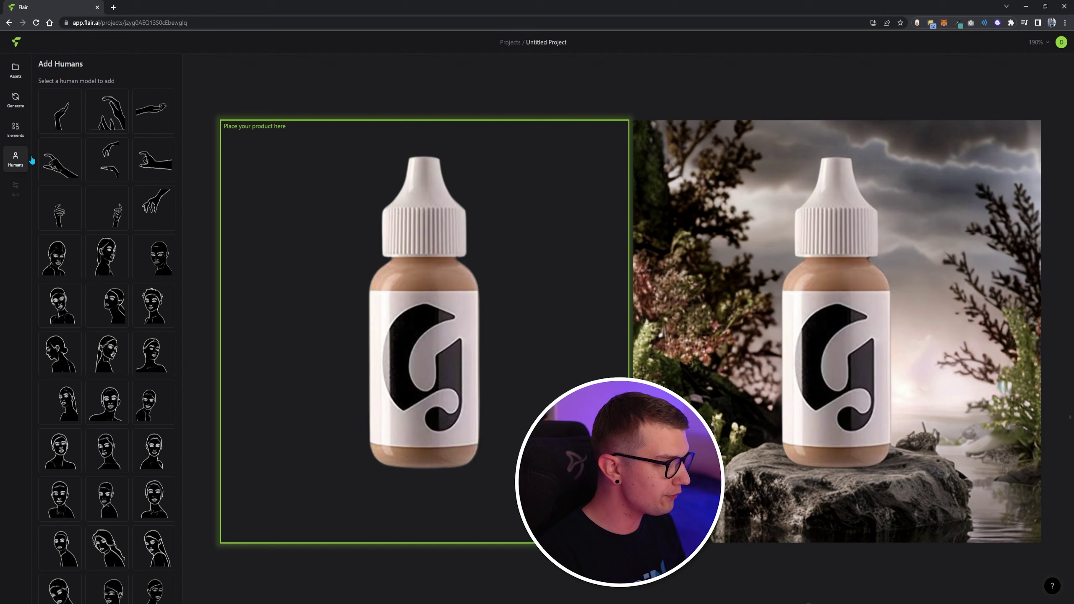
pyautogui.click(67, 114)
pyautogui.moveTo(588, 322); pyautogui.dragTo(863, 484)
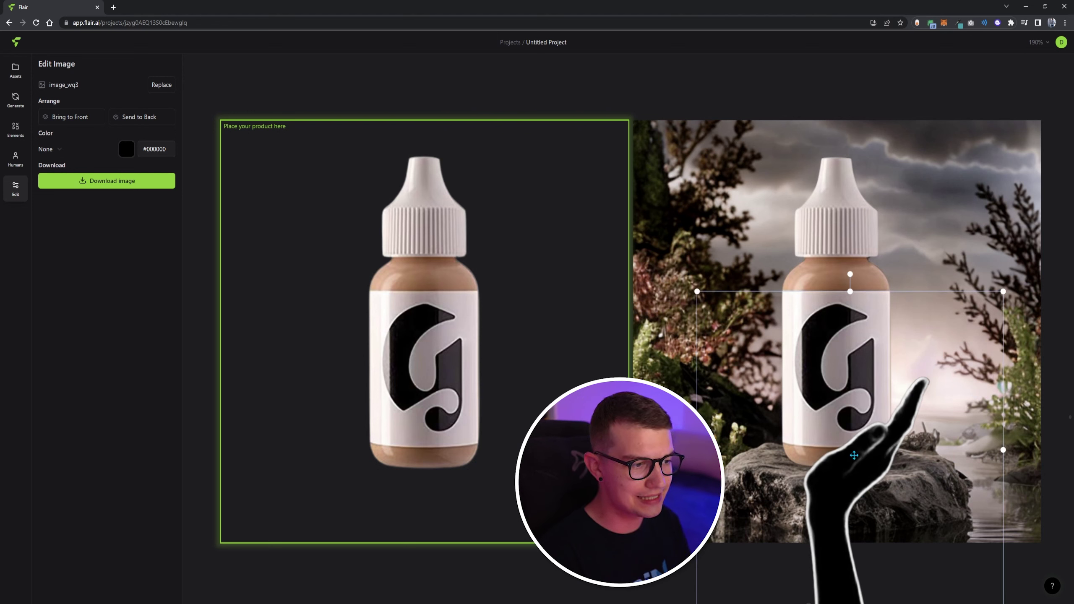
pyautogui.press('Delete')
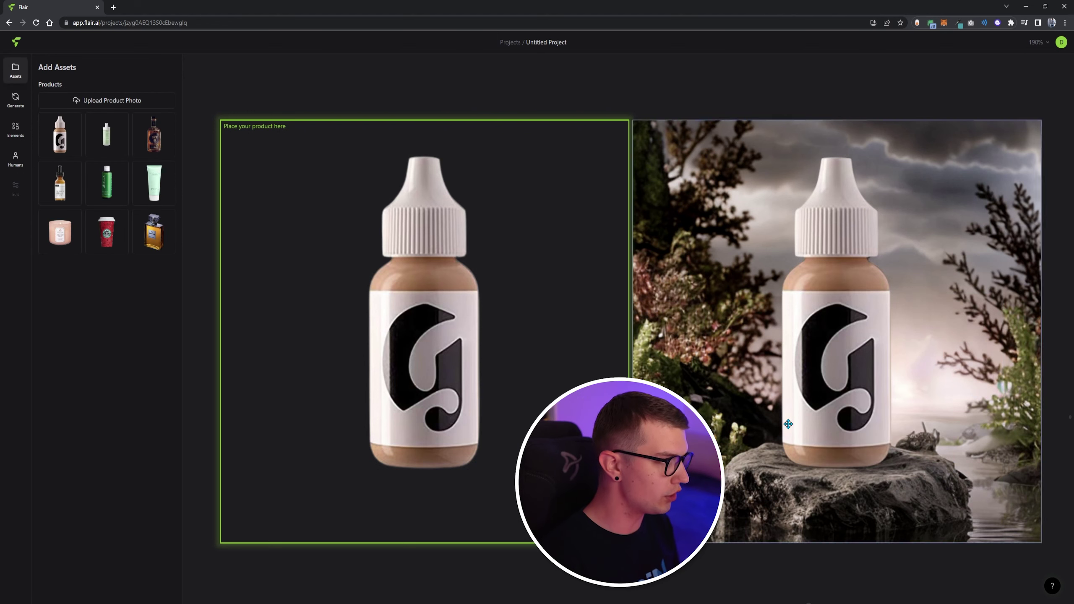
# Place a reaching hand model toward the bottom left of the canvas.
pyautogui.click(15, 129)
pyautogui.click(15, 158)
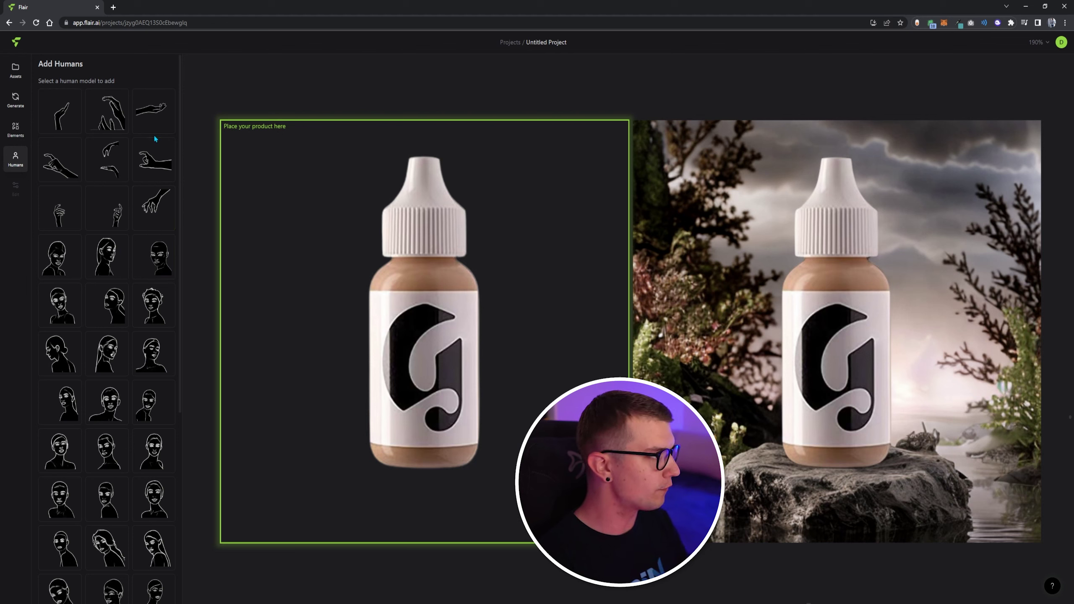
pyautogui.click(152, 122)
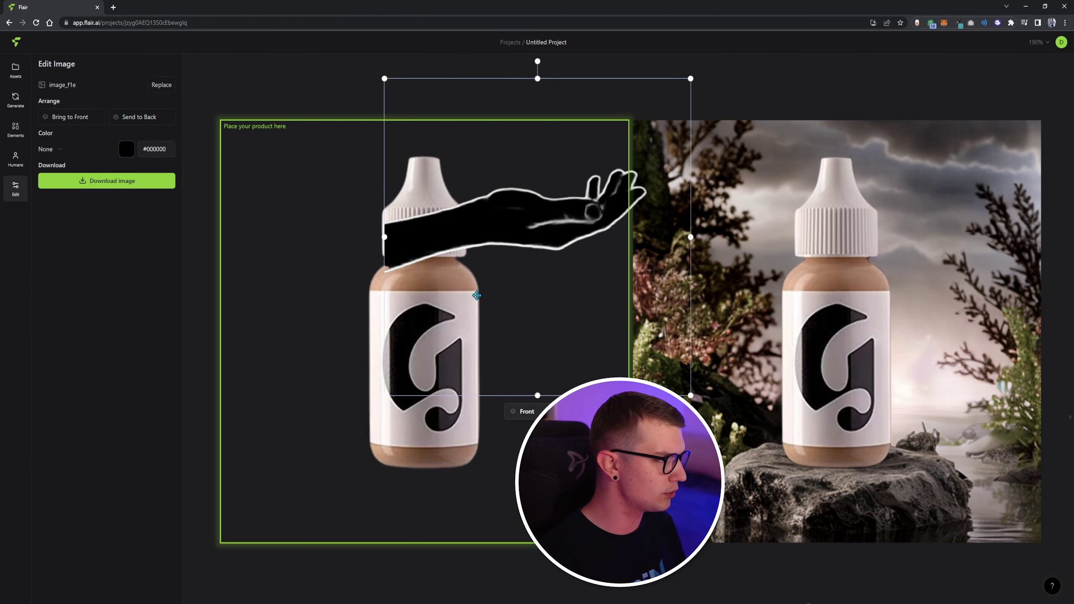
pyautogui.moveTo(514, 222); pyautogui.dragTo(379, 486)
pyautogui.moveTo(419, 314)
pyautogui.mouseDown()
pyautogui.moveTo(420, 323)
pyautogui.moveTo(419, 313)
pyautogui.mouseUp()
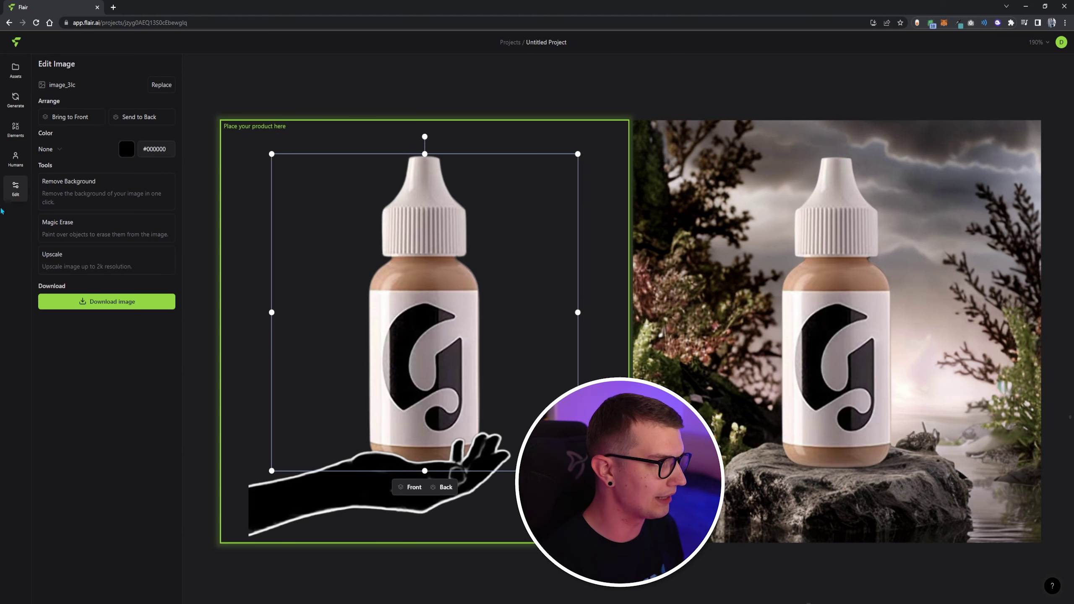
# Browse the human models and decorative elements libraries.
pyautogui.click(15, 159)
pyautogui.scroll(-1, 135, 371)
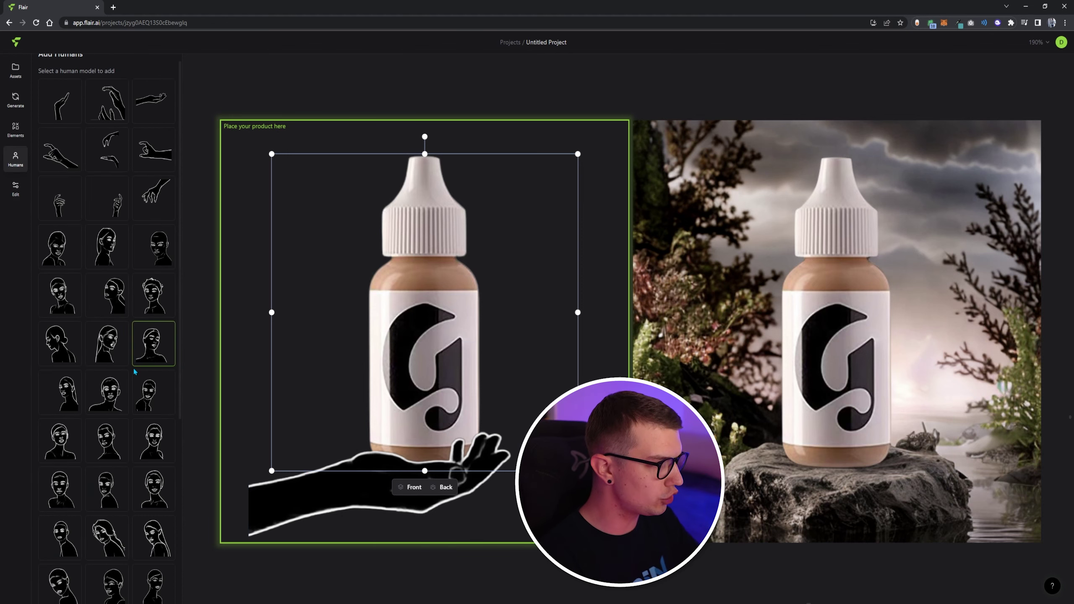
pyautogui.click(15, 129)
pyautogui.scroll(1, 93, 262)
pyautogui.scroll(1, 89, 270)
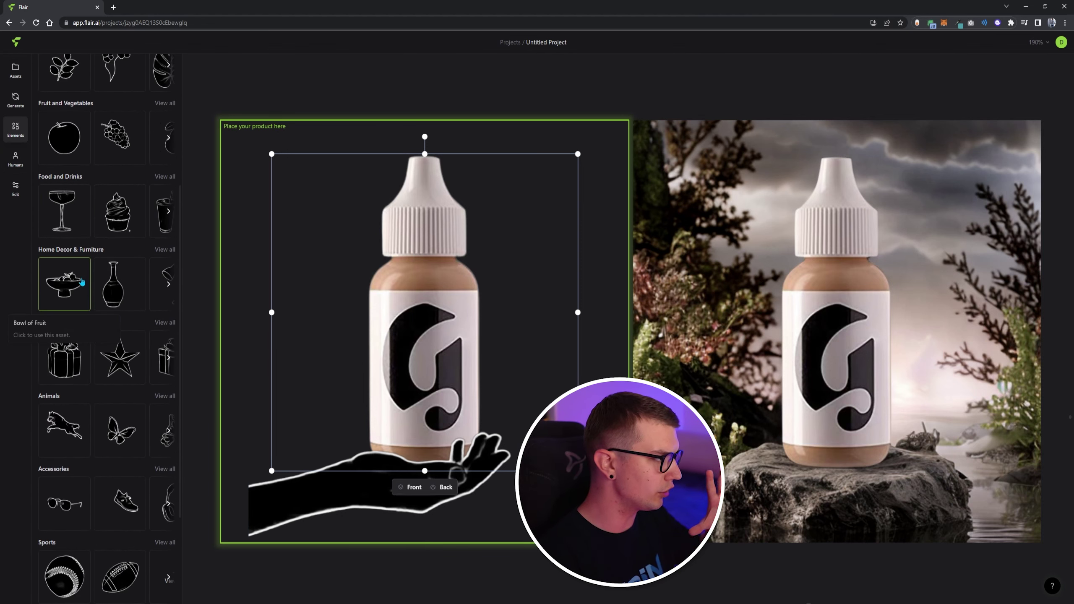
pyautogui.scroll(5, 79, 285)
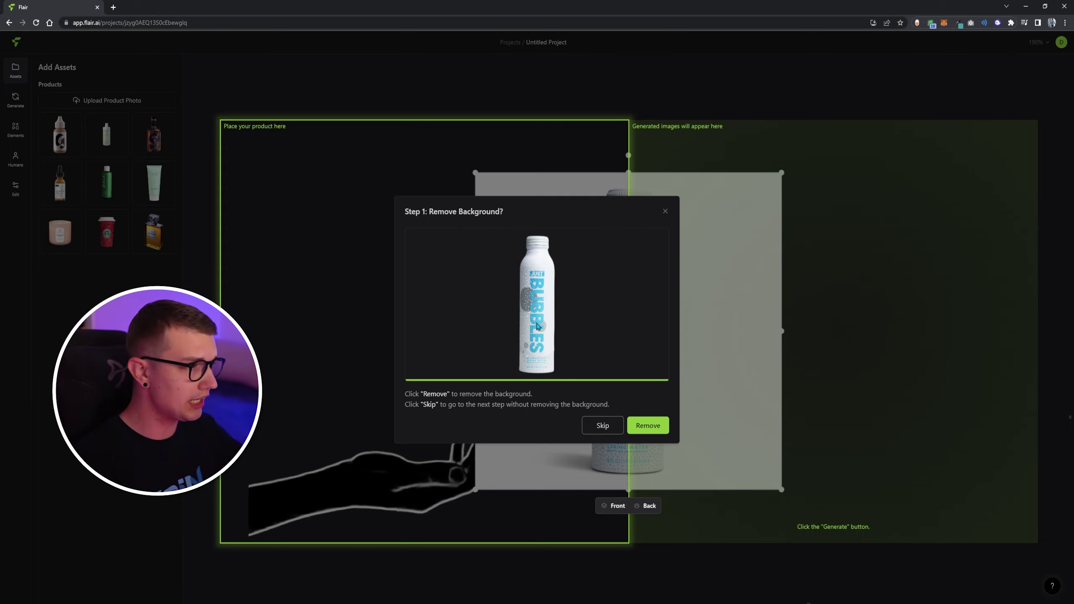
# Remove the Just Bubbles photo's background, describe it as 'bottle', and place it.
pyautogui.click(648, 425)
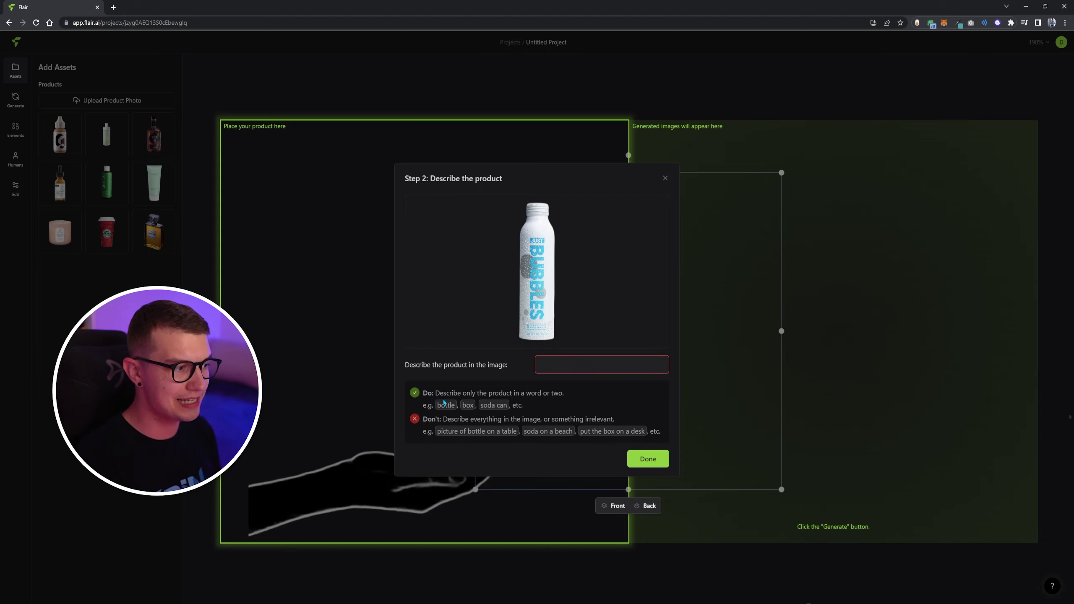
pyautogui.write('bottle')
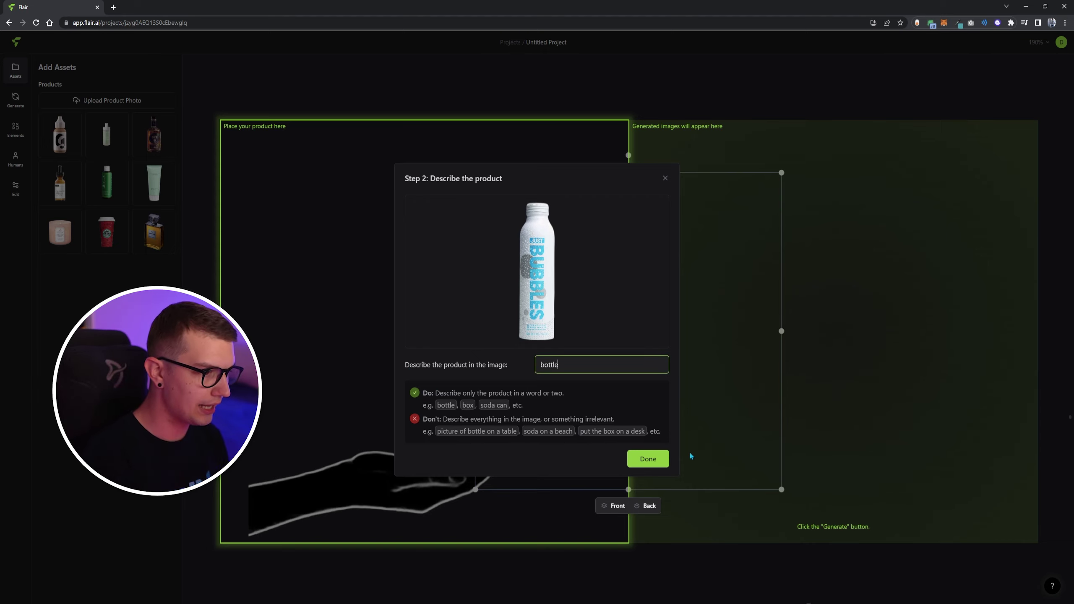
pyautogui.click(651, 459)
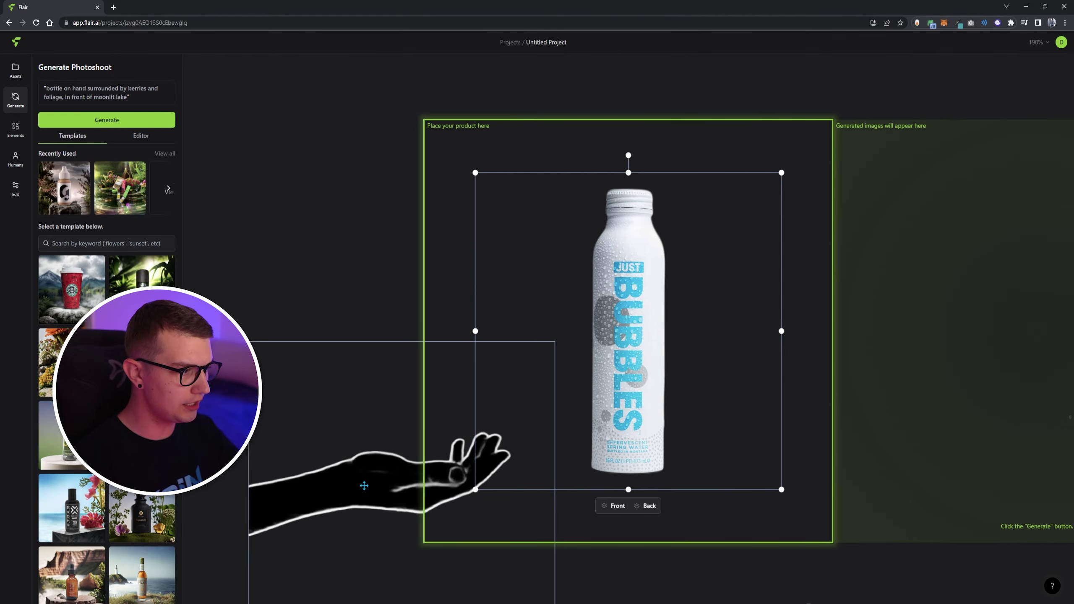
# Move the hand under the bottle and layer it so the bottle stands on its palm.
pyautogui.moveTo(364, 485); pyautogui.dragTo(580, 501)
pyautogui.click(632, 265)
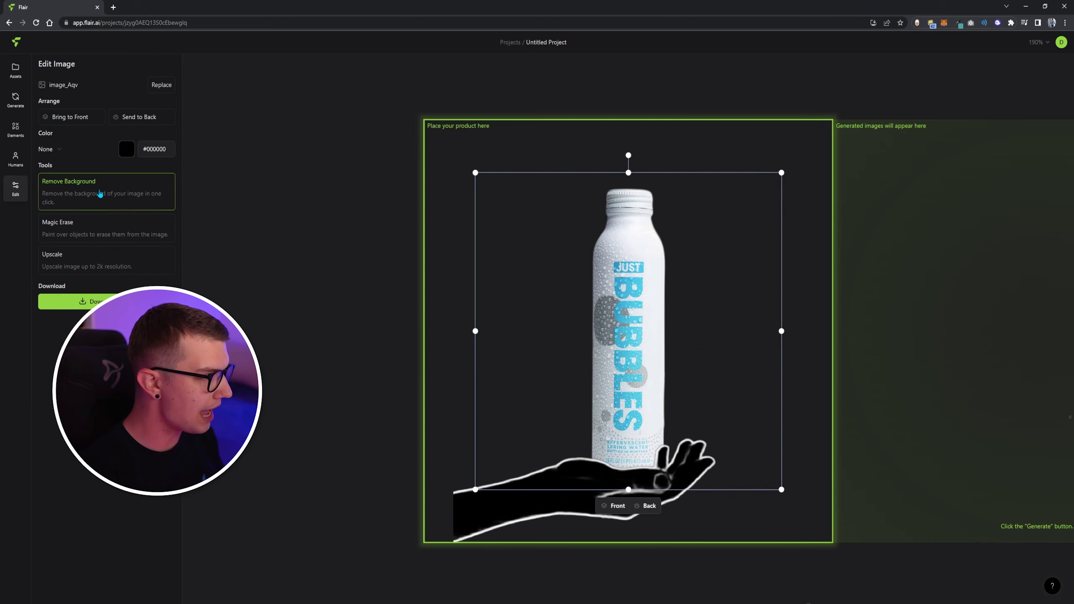
pyautogui.click(78, 120)
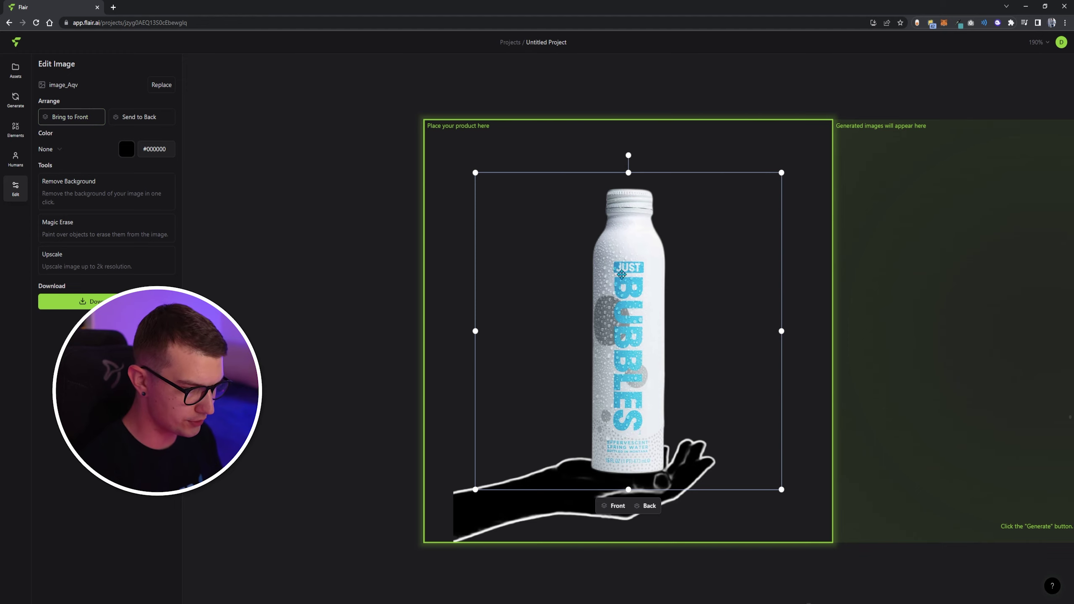
pyautogui.moveTo(505, 507); pyautogui.dragTo(518, 517)
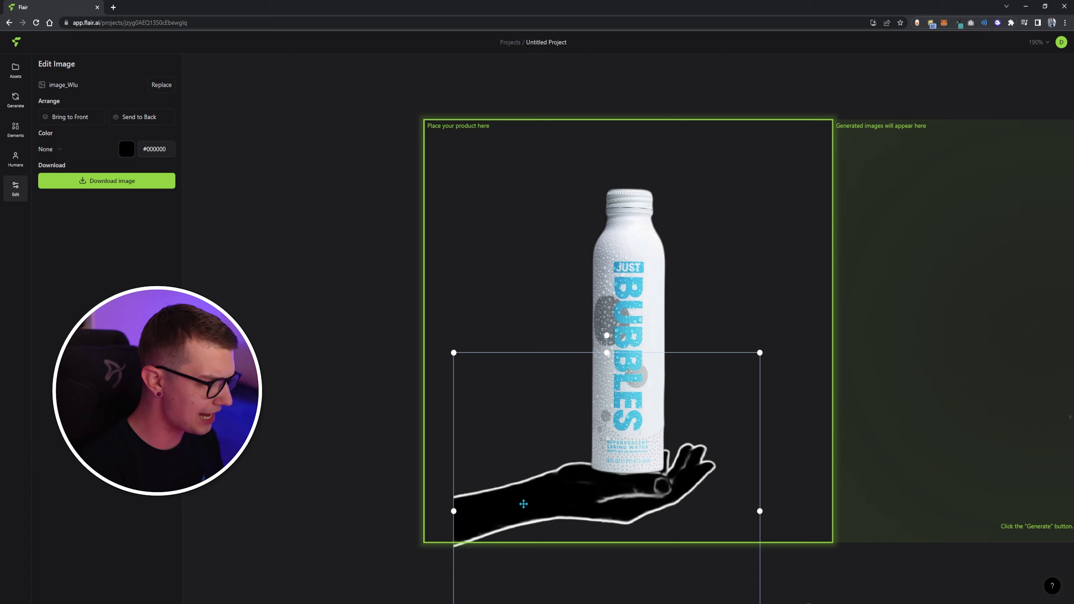
pyautogui.click(68, 120)
pyautogui.moveTo(626, 514); pyautogui.dragTo(626, 510)
pyautogui.click(140, 117)
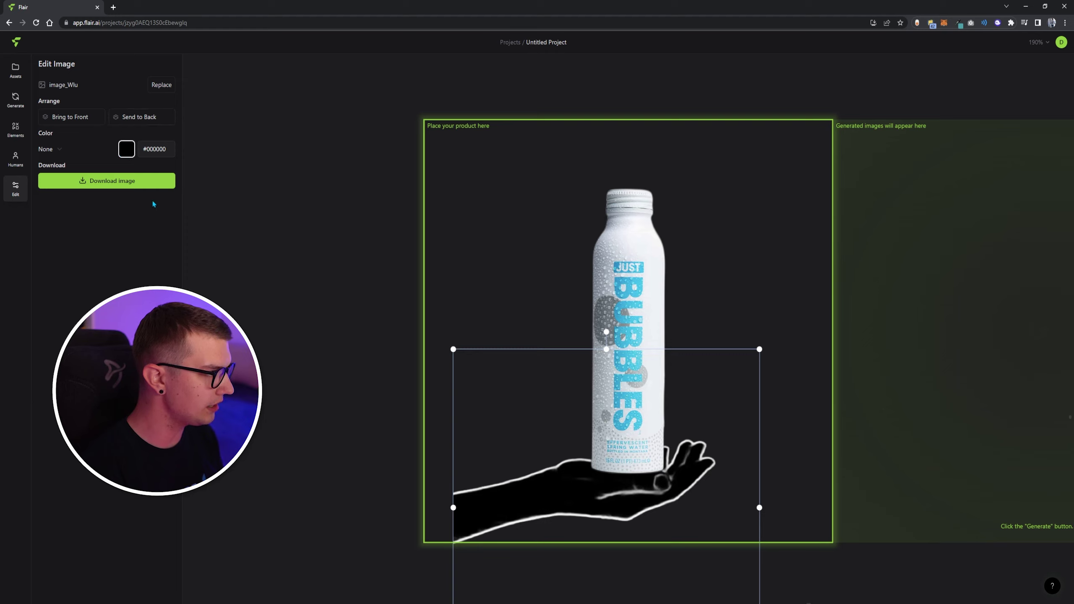
# Try the hand in white, revert it to black, and deselect it.
pyautogui.hotkey('ctrl', 'z')
pyautogui.hotkey('ctrl', 'shift', 'z')
pyautogui.click(224, 101)
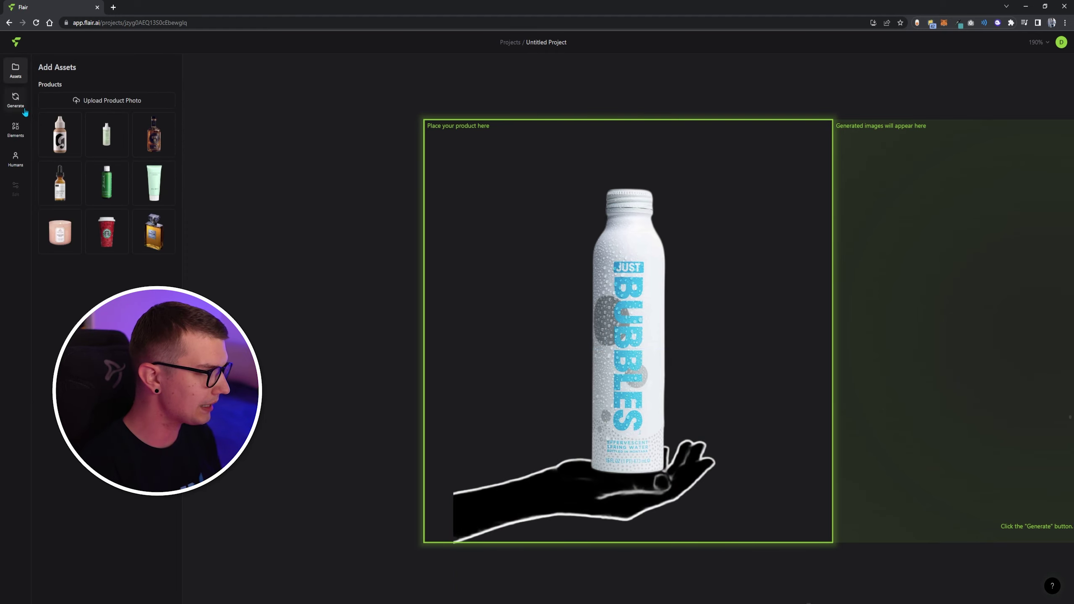
pyautogui.click(15, 159)
# Apply the template 'bottle on hand surrounded by trees, with beverly hills pool in the background'.
pyautogui.click(734, 366)
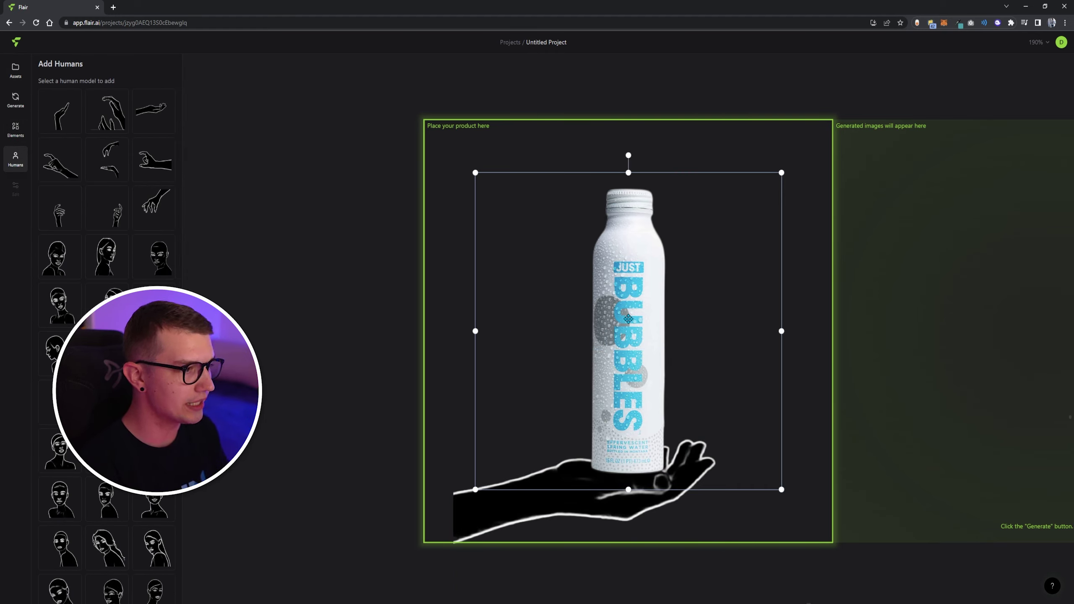
pyautogui.click(436, 228)
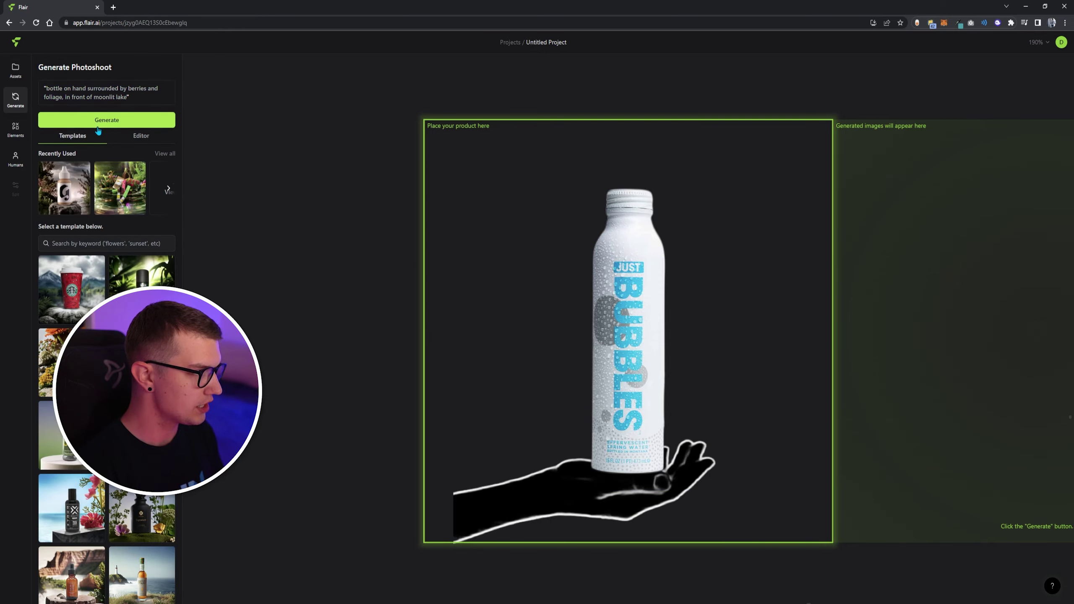
pyautogui.scroll(-5, 140, 263)
pyautogui.scroll(-6, 106, 372)
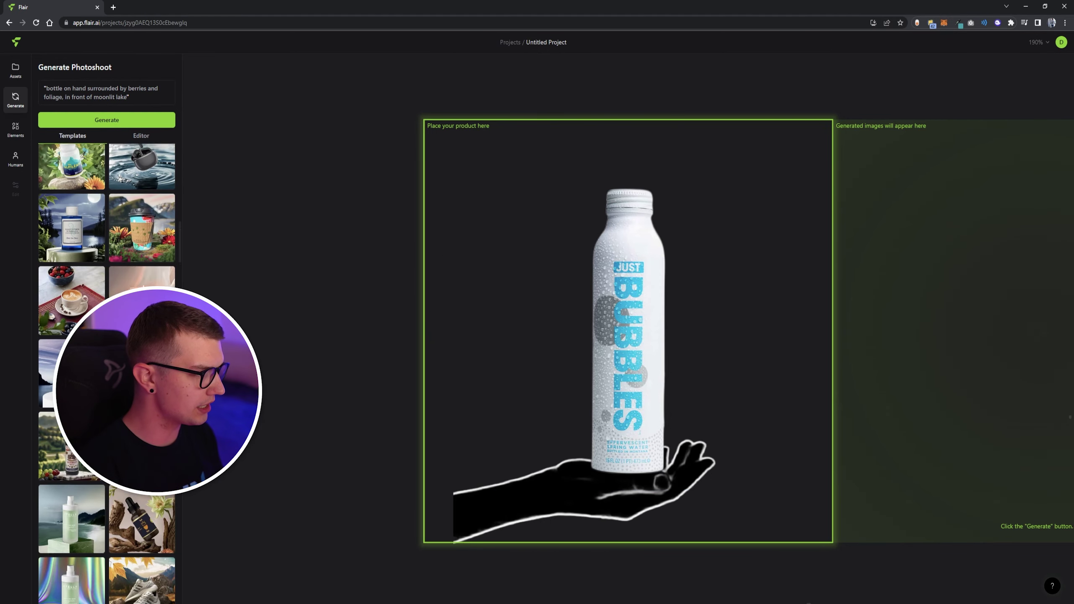
pyautogui.scroll(-7, 107, 372)
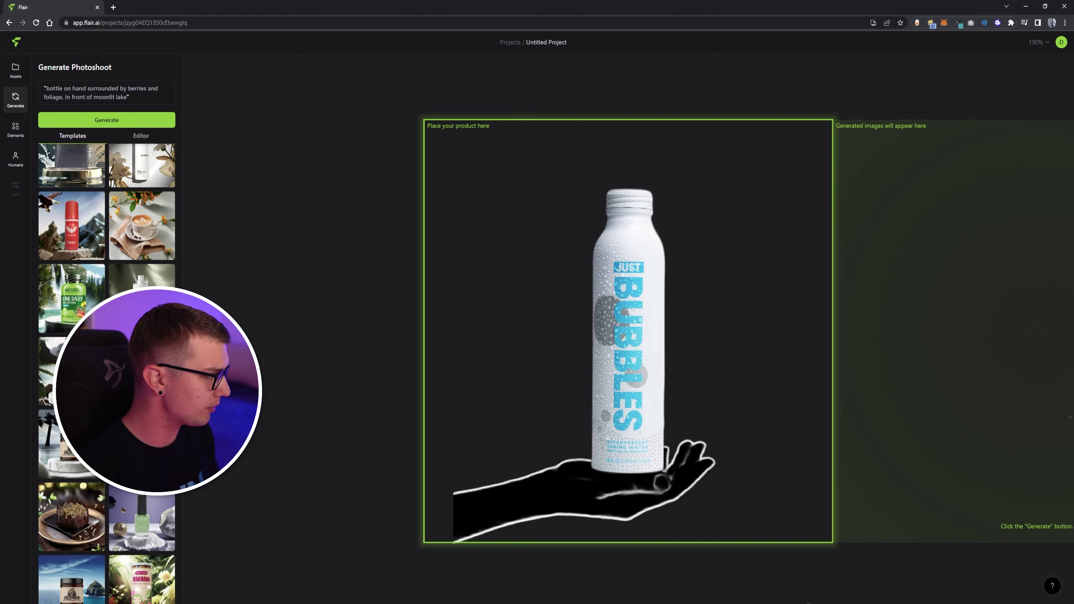
pyautogui.scroll(-10, 107, 372)
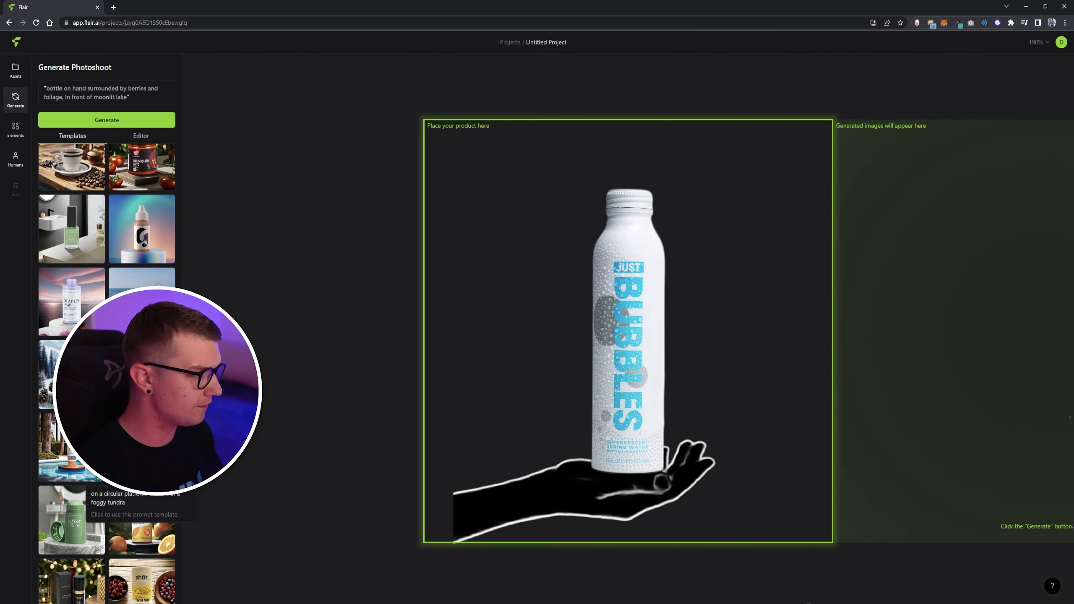
pyautogui.scroll(-1, 107, 372)
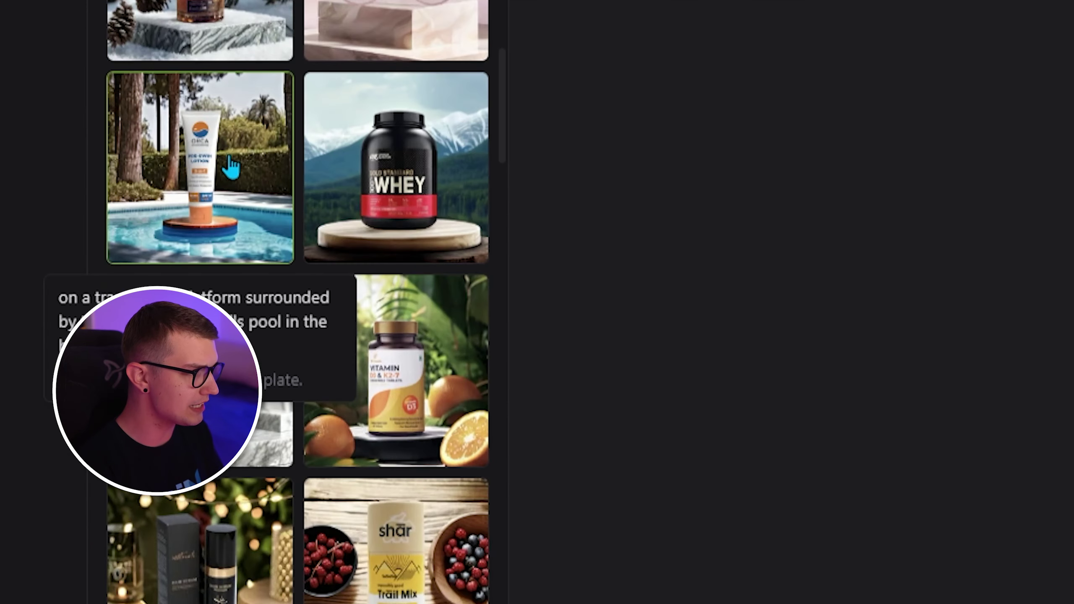
pyautogui.scroll(1, 83, 405)
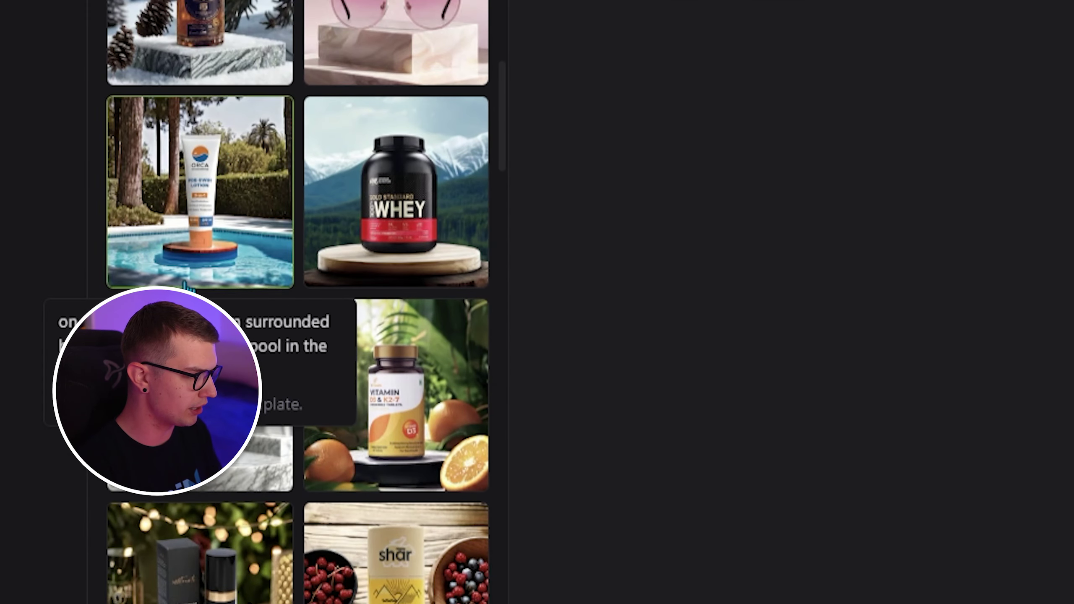
pyautogui.click(169, 275)
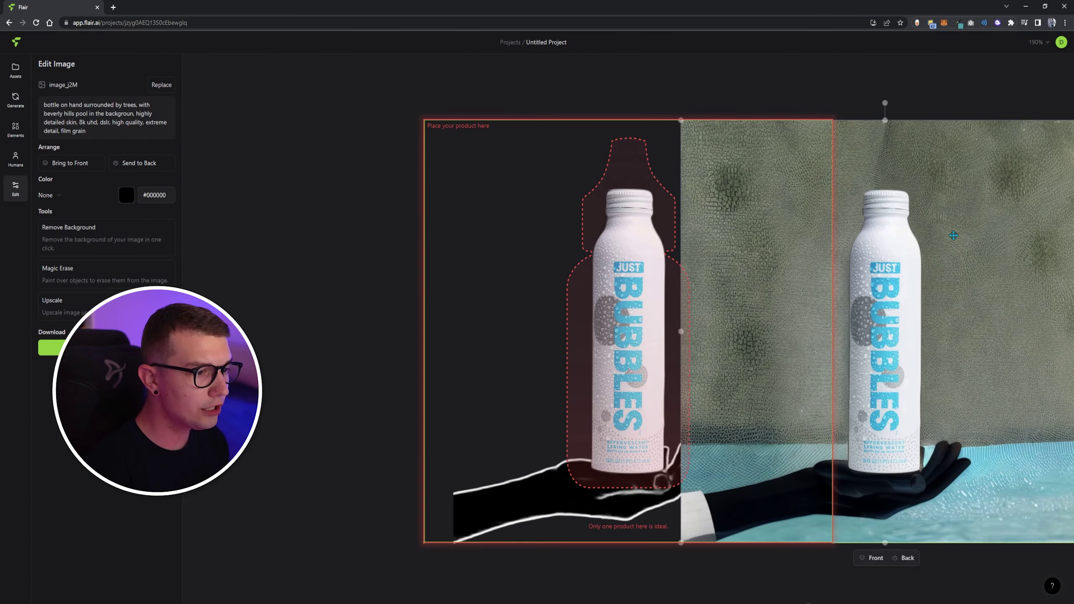
# Drag the pool-scene result over the product area to compare it with the layout.
pyautogui.moveTo(953, 235)
pyautogui.mouseDown()
pyautogui.moveTo(714, 239)
pyautogui.moveTo(933, 223)
pyautogui.moveTo(874, 223)
pyautogui.moveTo(948, 220)
pyautogui.moveTo(982, 201)
pyautogui.moveTo(999, 211)
pyautogui.moveTo(987, 225)
pyautogui.moveTo(960, 221)
pyautogui.mouseUp()
pyautogui.moveTo(480, 245)
pyautogui.mouseDown()
pyautogui.moveTo(470, 244)
pyautogui.moveTo(500, 245)
pyautogui.mouseUp()
pyautogui.moveTo(954, 334); pyautogui.dragTo(985, 327)
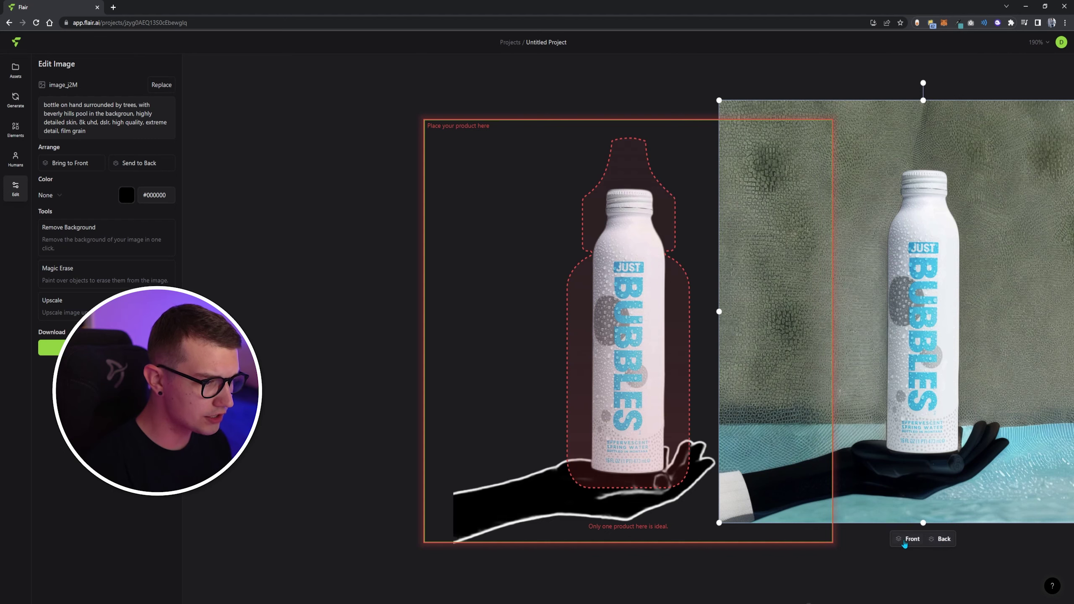
pyautogui.moveTo(1011, 365); pyautogui.dragTo(834, 385)
pyautogui.moveTo(732, 502); pyautogui.dragTo(785, 495)
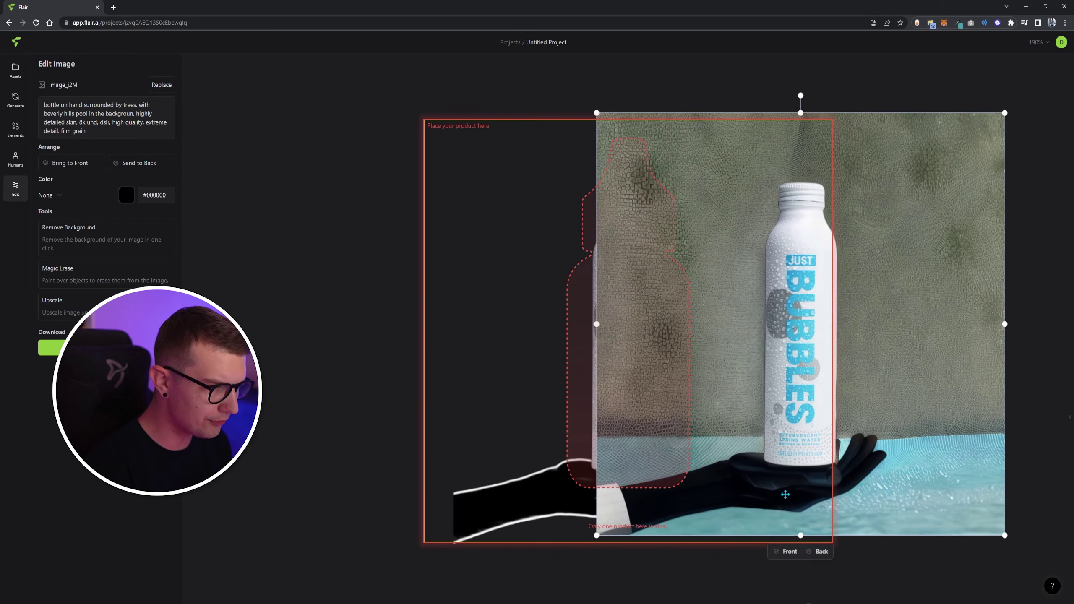
pyautogui.moveTo(899, 386); pyautogui.dragTo(926, 382)
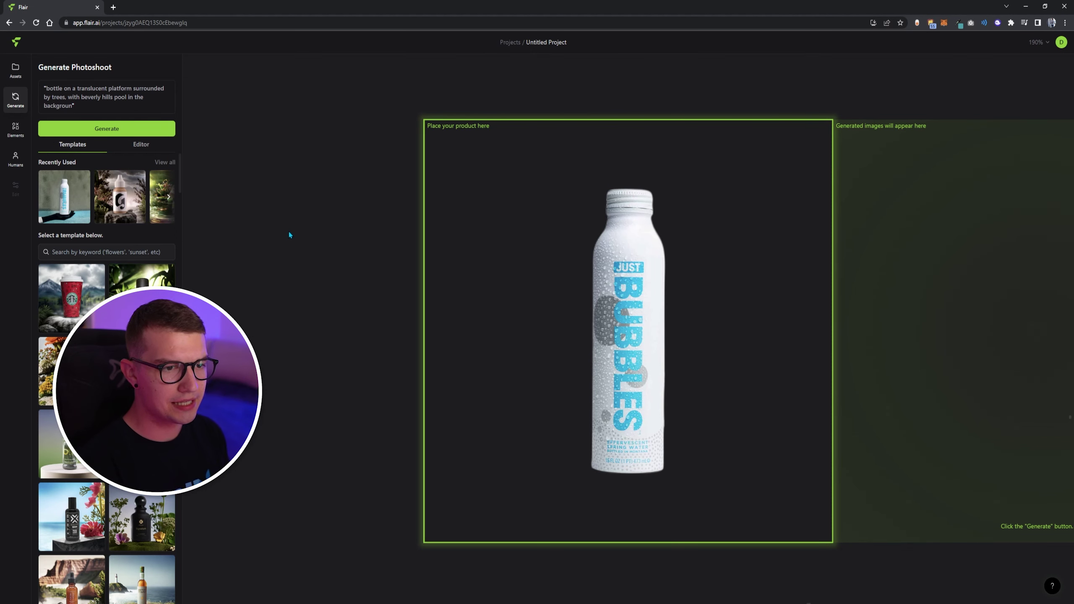
# Load the natural hill and snowy mountains template prompt and generate the image.
pyautogui.scroll(-1, 86, 262)
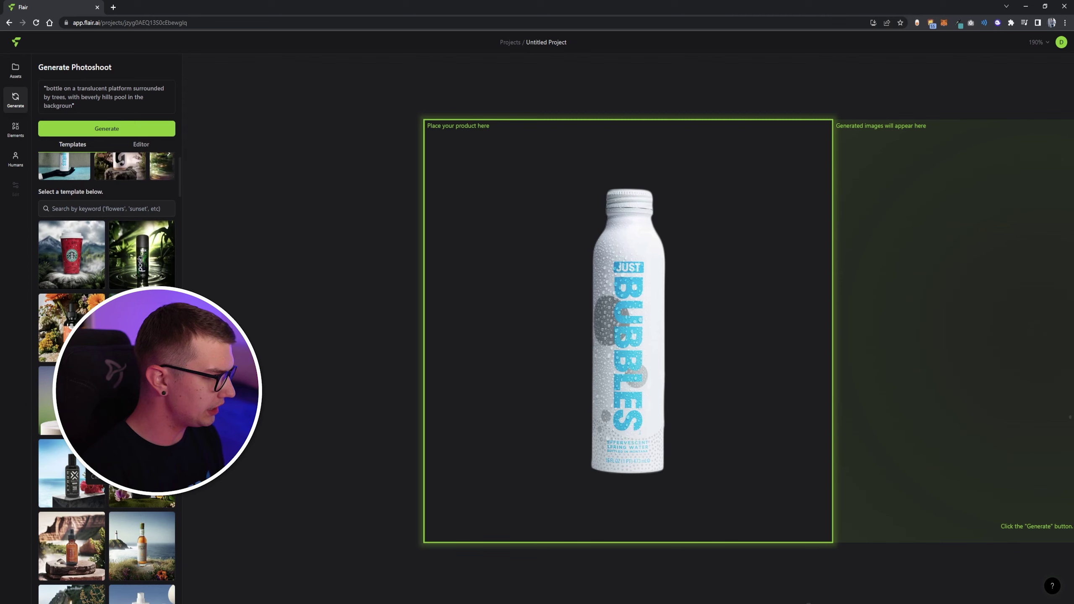
pyautogui.click(86, 251)
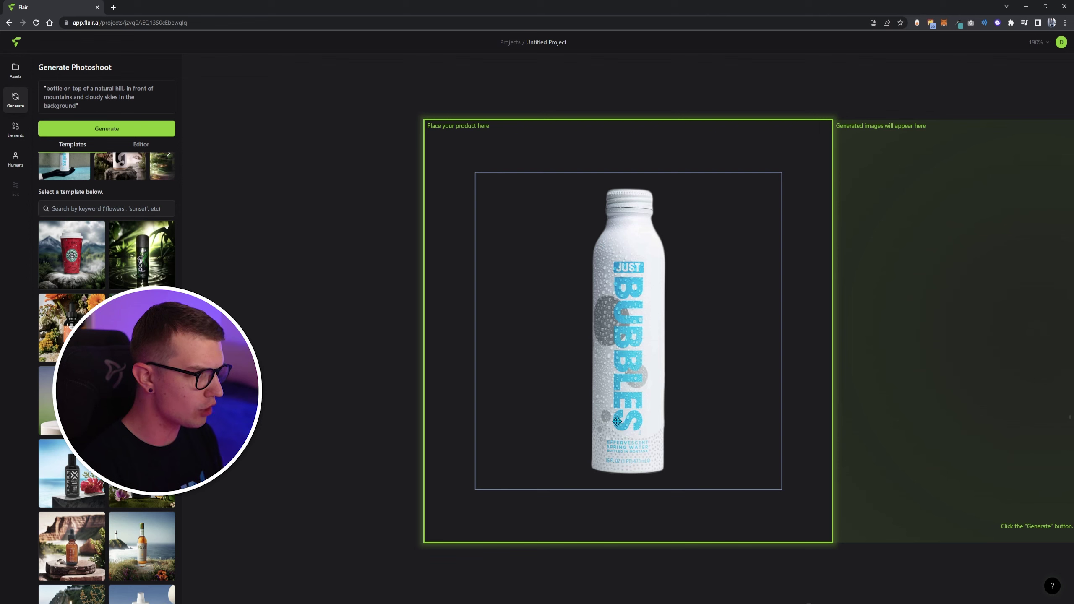
pyautogui.scroll(1, 106, 254)
pyautogui.click(108, 129)
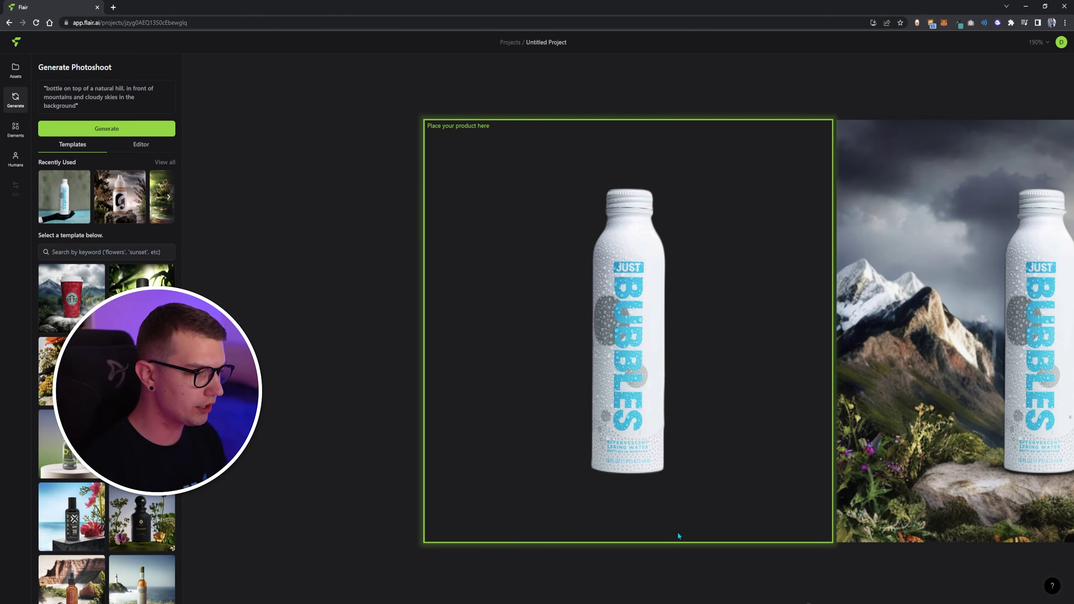
# Slide the mountain image across the product frame, then enlarge it from its corner.
pyautogui.moveTo(909, 423); pyautogui.dragTo(743, 423)
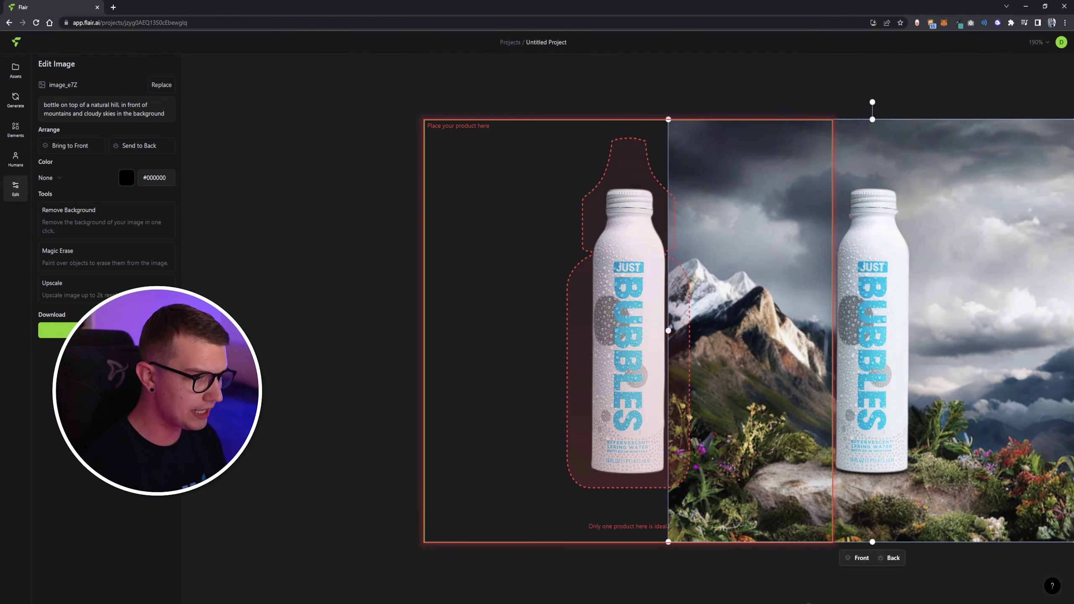
pyautogui.moveTo(896, 408); pyautogui.dragTo(590, 402)
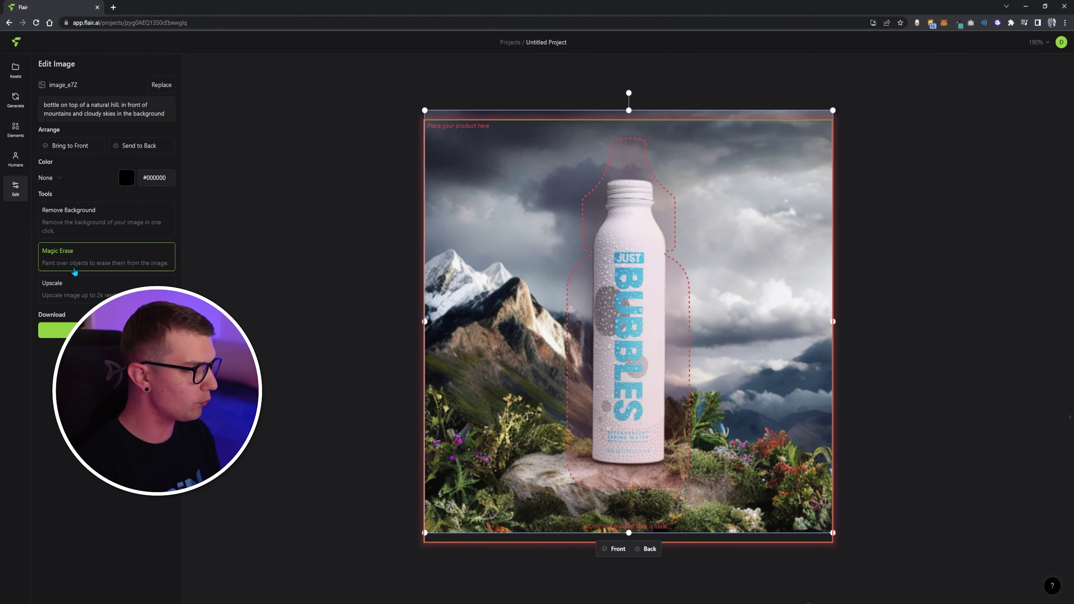
pyautogui.moveTo(805, 460); pyautogui.dragTo(986, 469)
pyautogui.moveTo(1015, 119); pyautogui.dragTo(1043, 89)
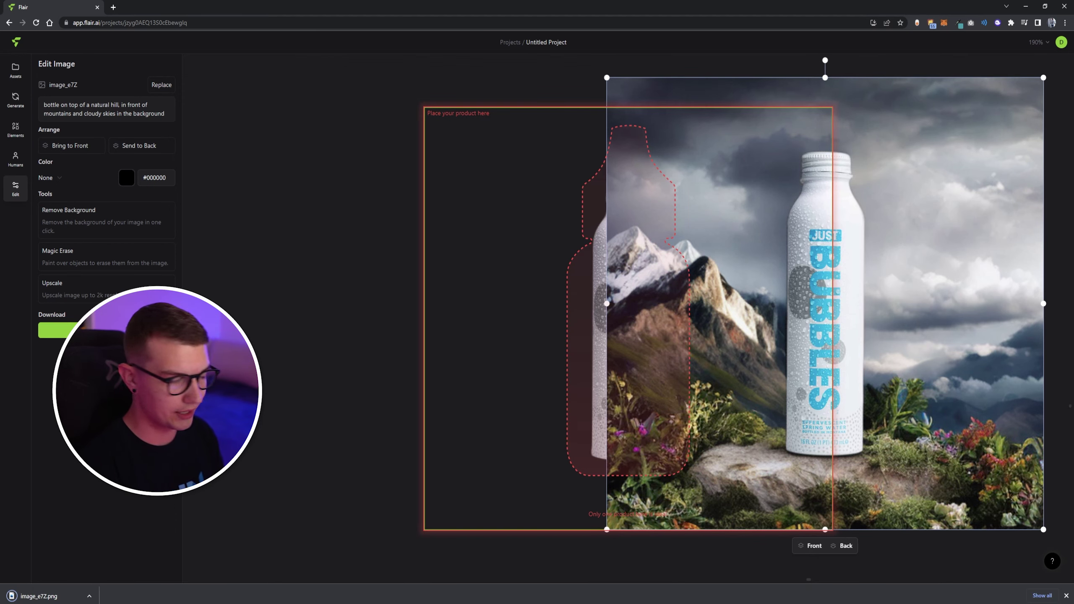
# Open the downloaded image_e7Z.png from Chrome's download bar to view it in Windows Photos.
pyautogui.click(39, 597)
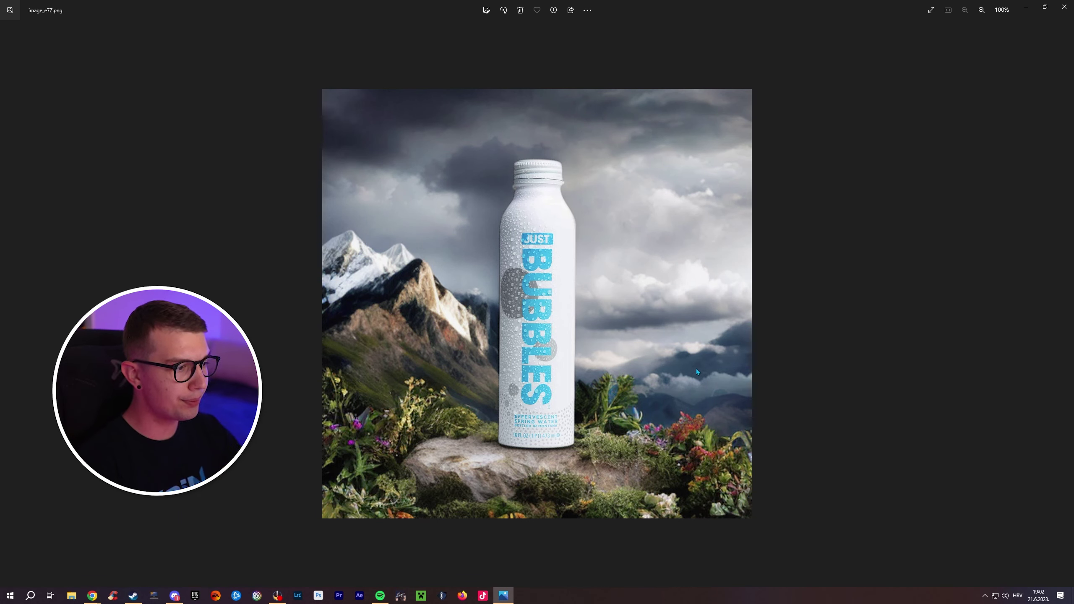